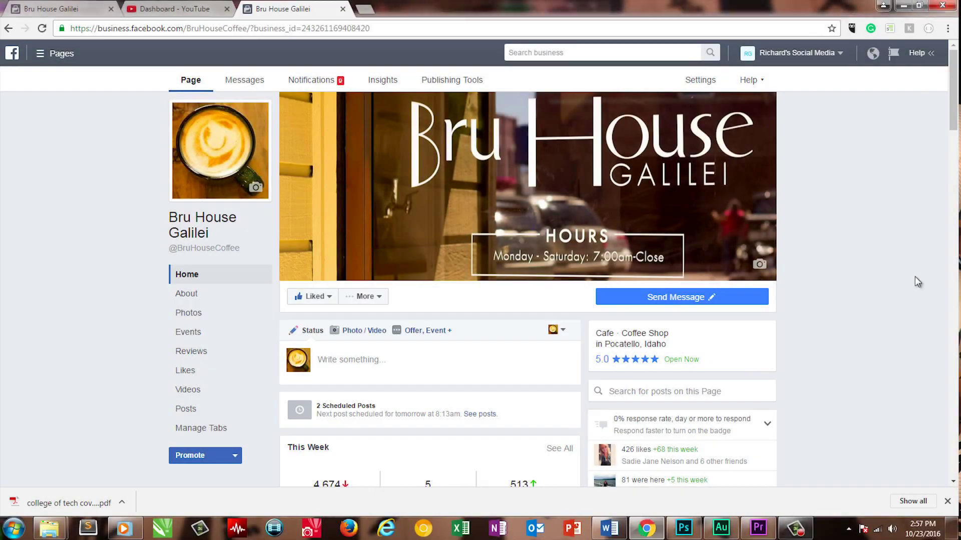
Open the page's Insights and show the People breakdown of fans by age, gender, country, city, language.
scroll(919, 286, down, 5)
scroll(917, 285, down, 7)
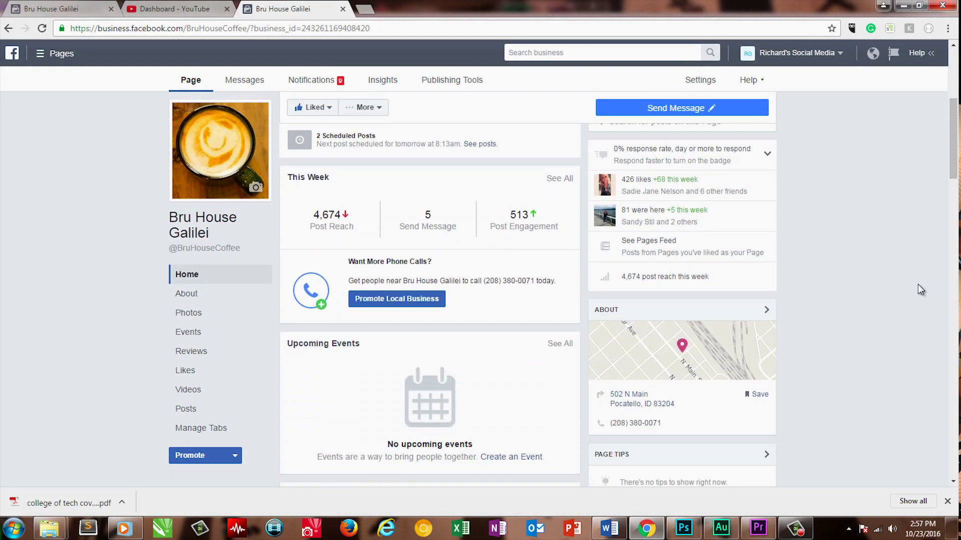
scroll(918, 284, down, 6)
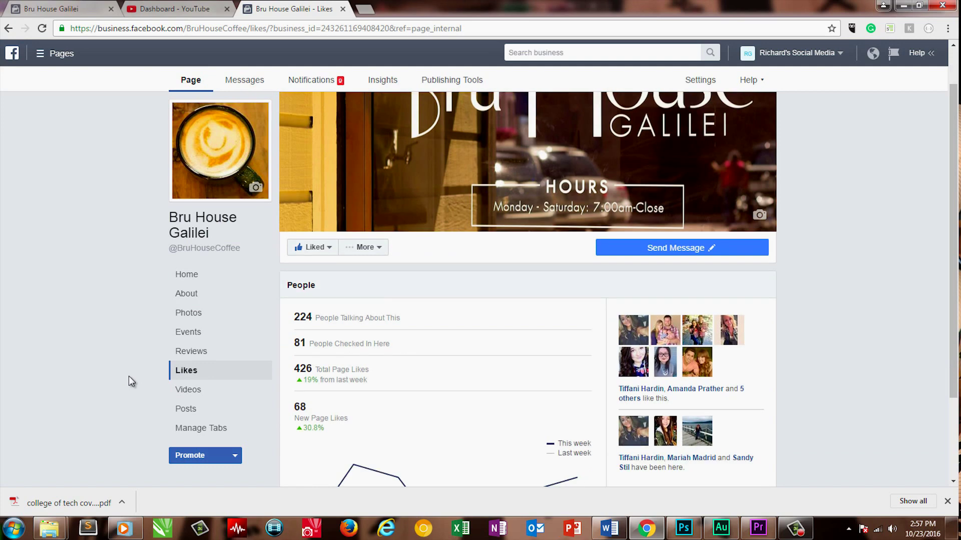
scroll(129, 376, down, 2)
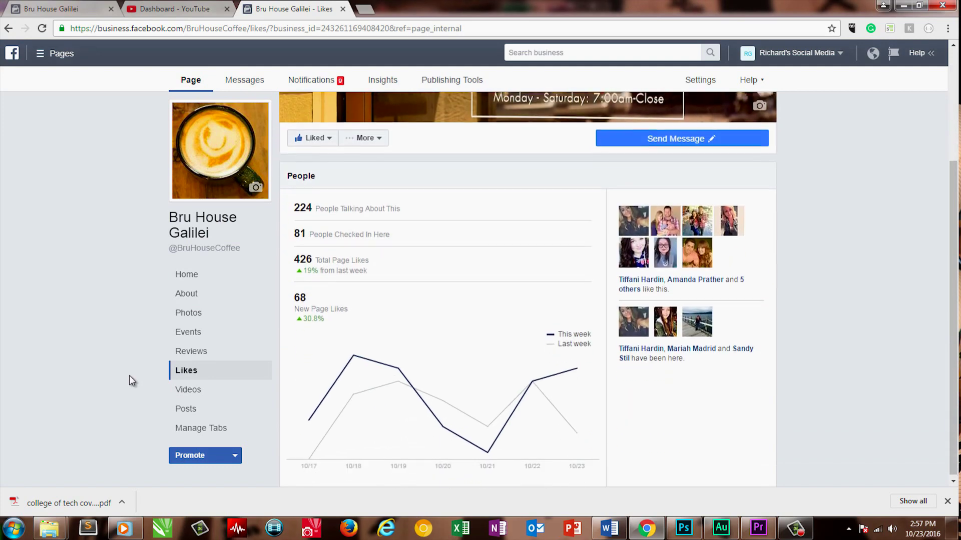
click(389, 81)
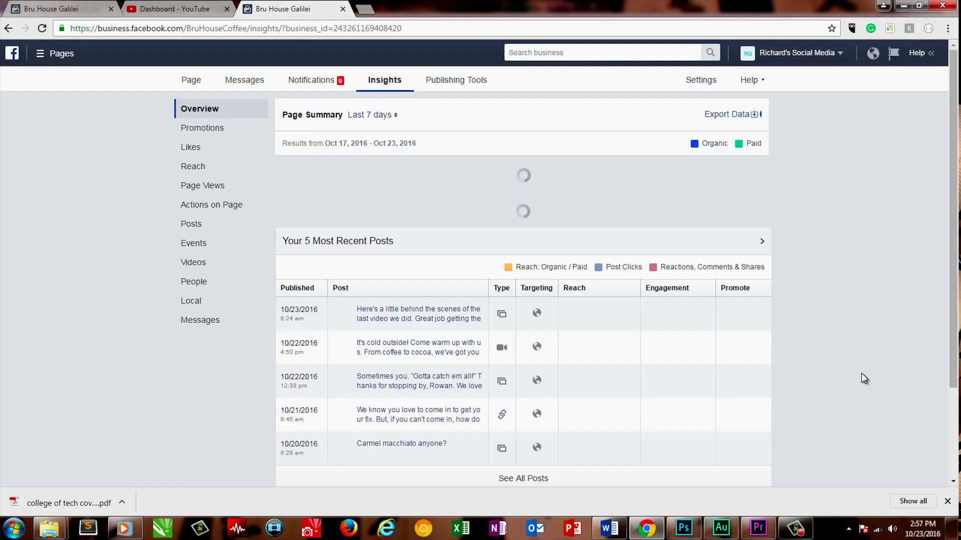
click(202, 289)
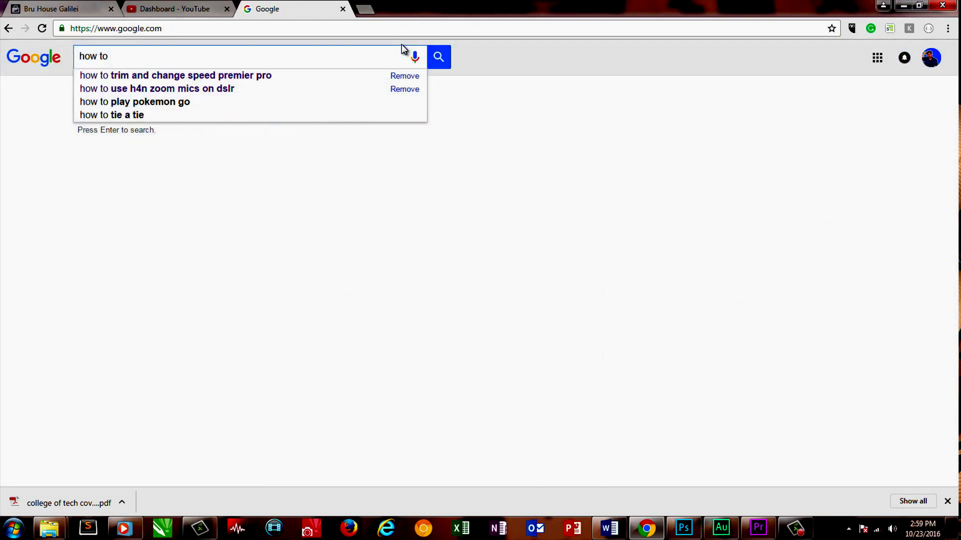
Add a free stock photo of a coffee shop worker to the ad, then view the post's photo.
text(market to)
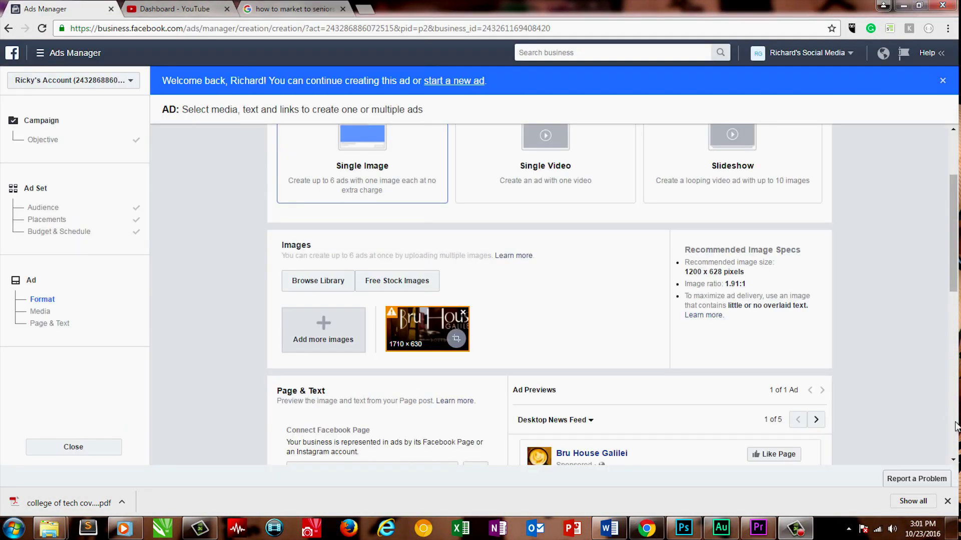
click(404, 295)
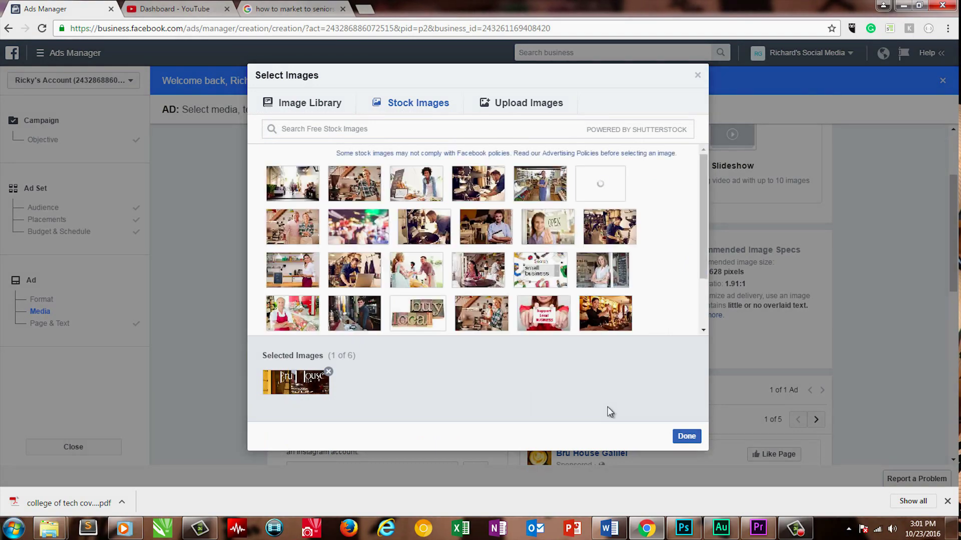
click(418, 313)
click(687, 436)
scroll(497, 322, down, 5)
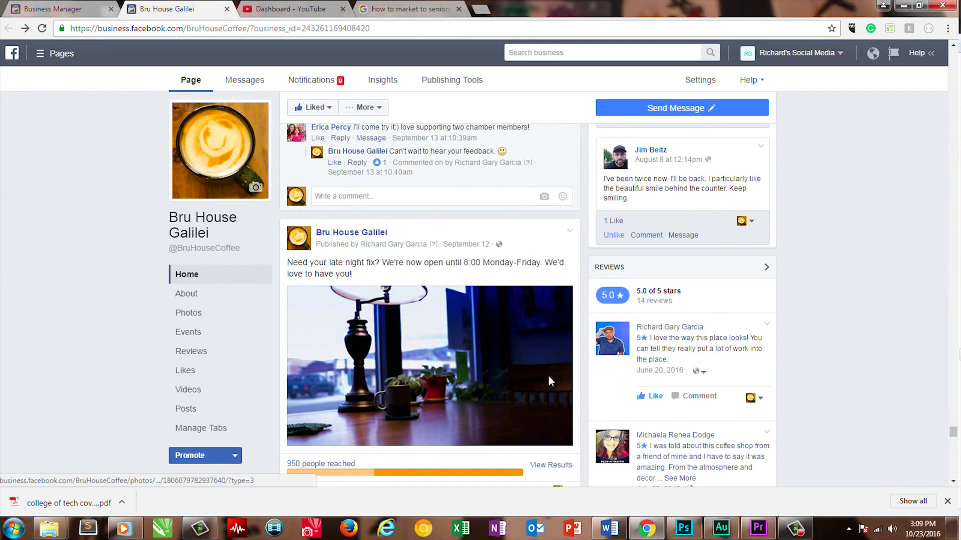
click(548, 375)
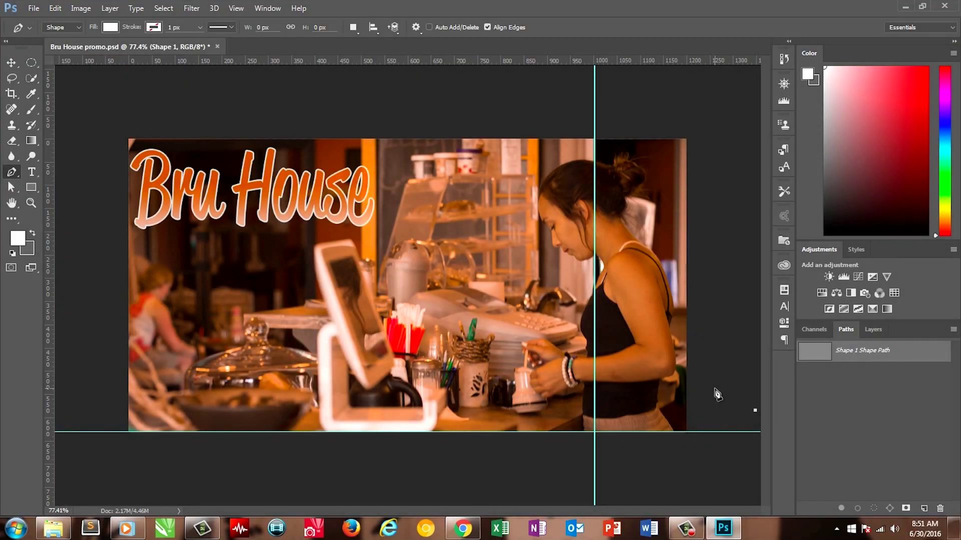
Switch to thumbnail.jpg, collapse the Paragraph Styles panel and begin opening the spam example image.
key(ctrl+minus)
key(ctrl+z)
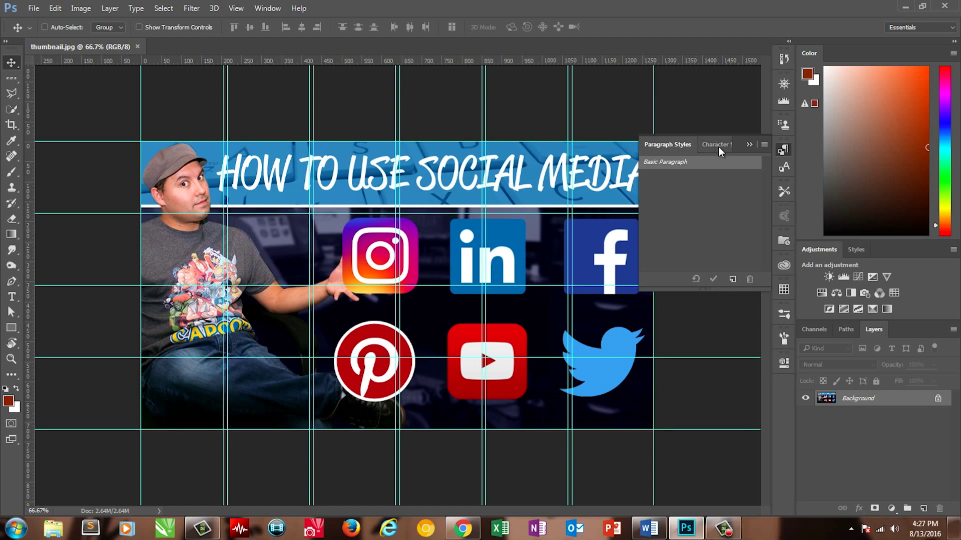
click(749, 144)
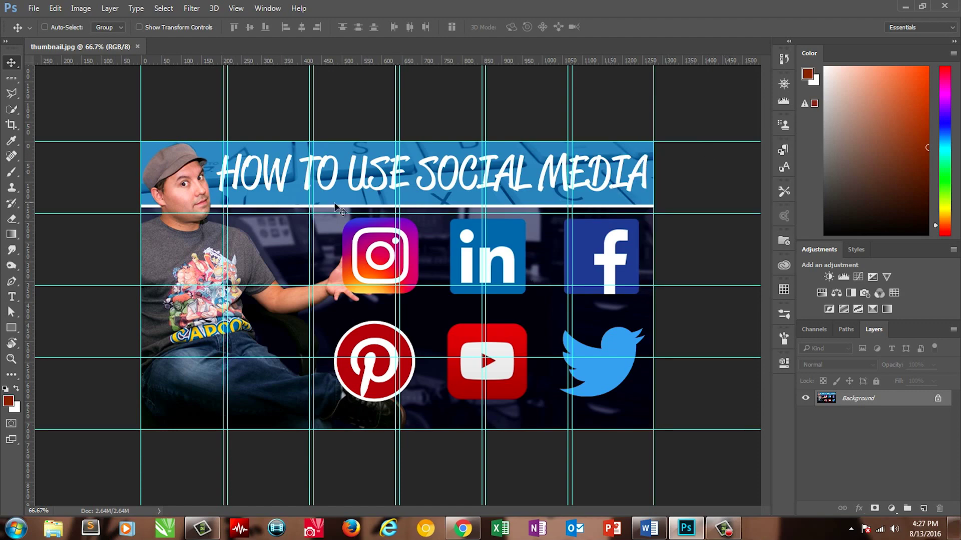
click(35, 8)
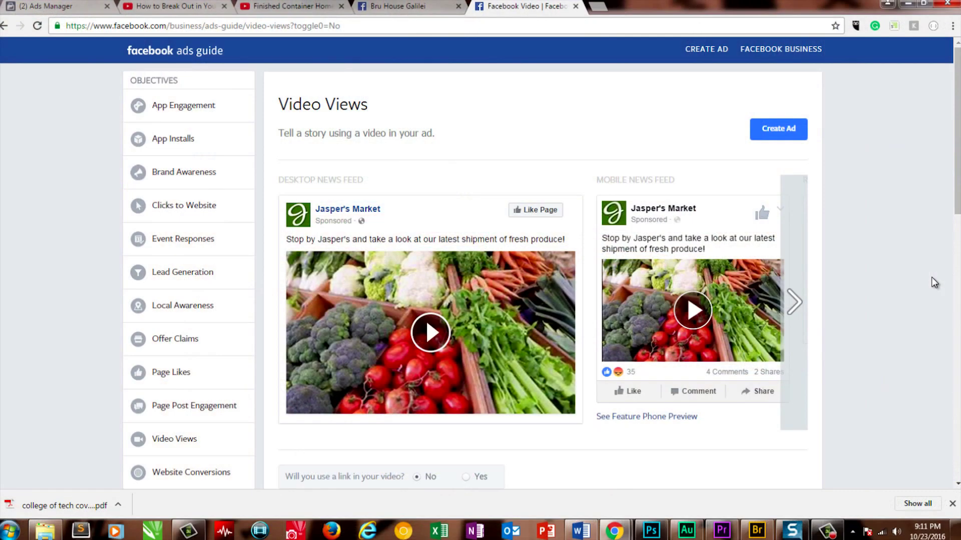
Scroll the video views ads guide down through the technical requirements to the slideshow guidelines.
scroll(932, 283, down, 6)
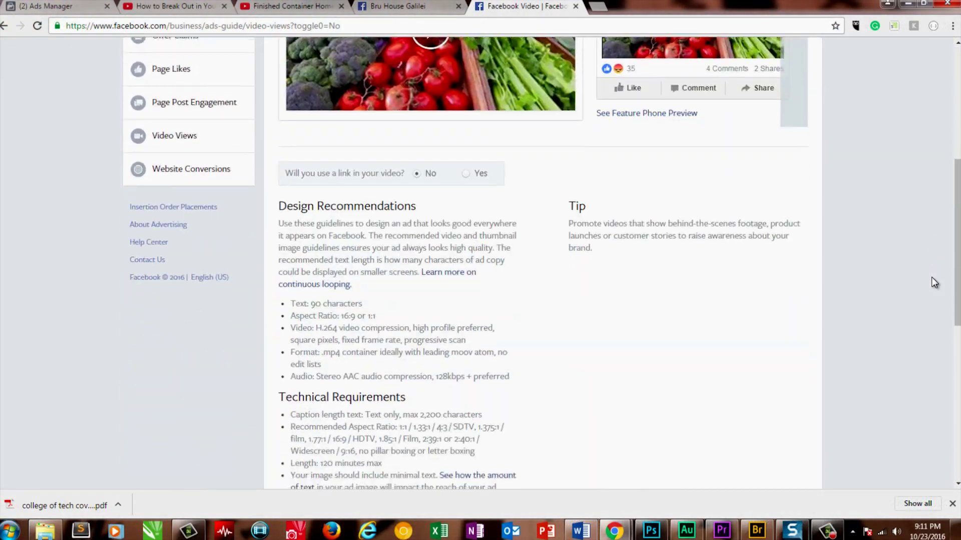
scroll(931, 280, down, 4)
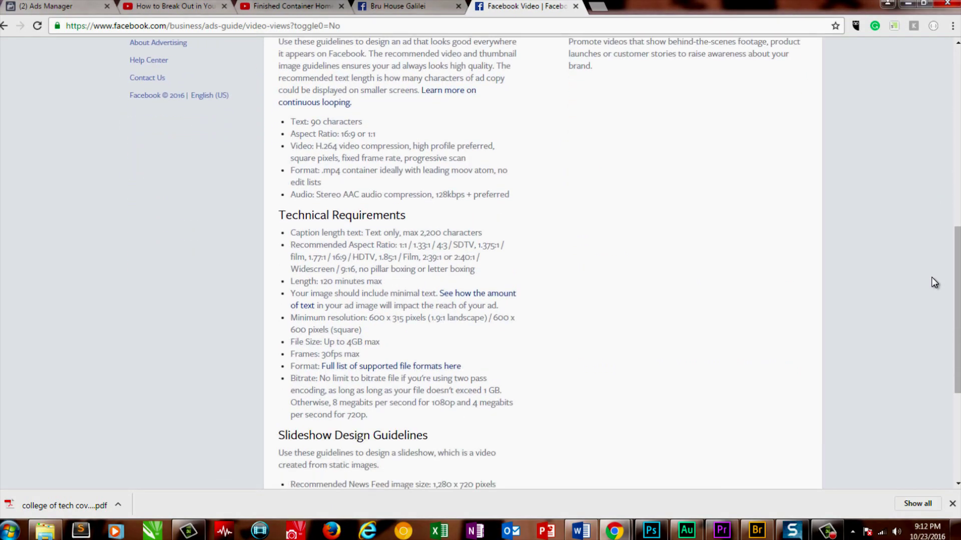
scroll(931, 277, down, 5)
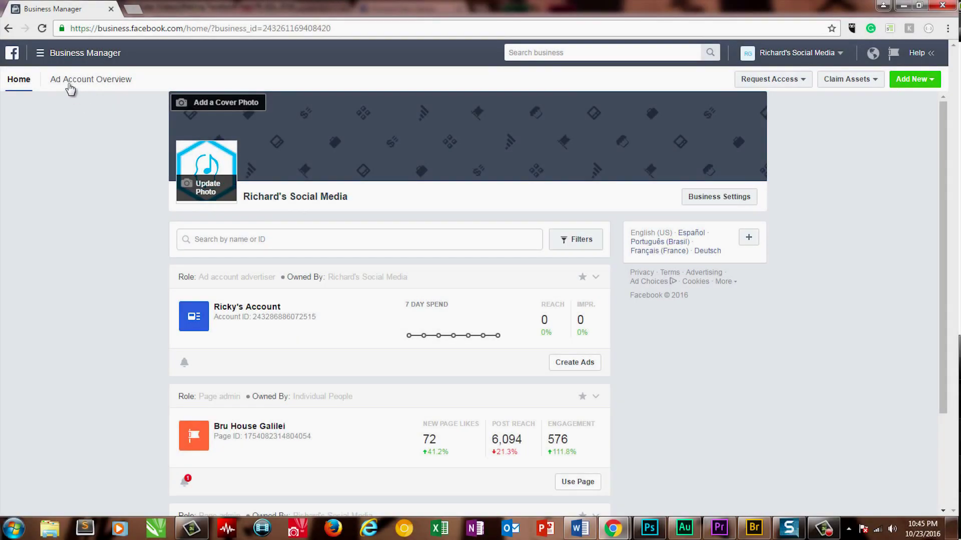
Go to Ads Manager from the business tools menu and start creating a new ad.
click(39, 53)
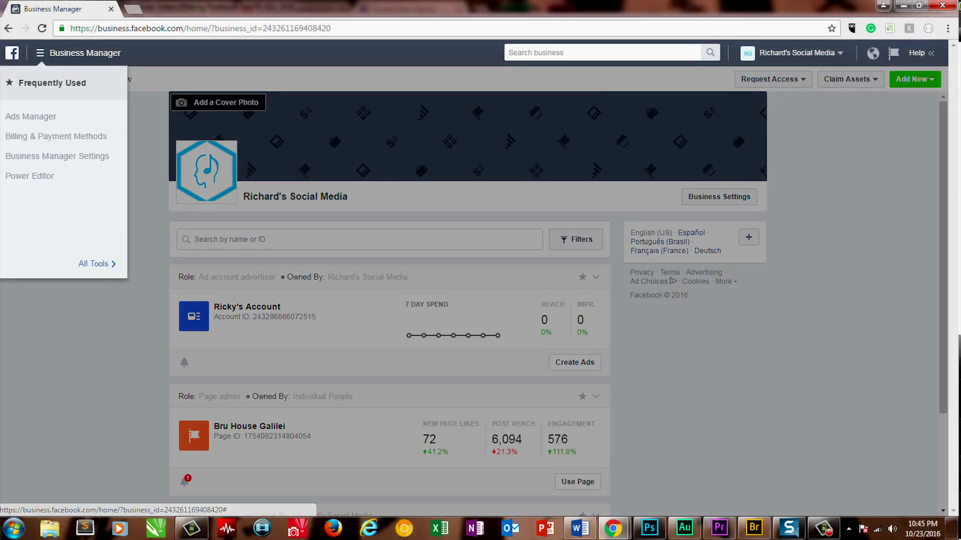
click(26, 118)
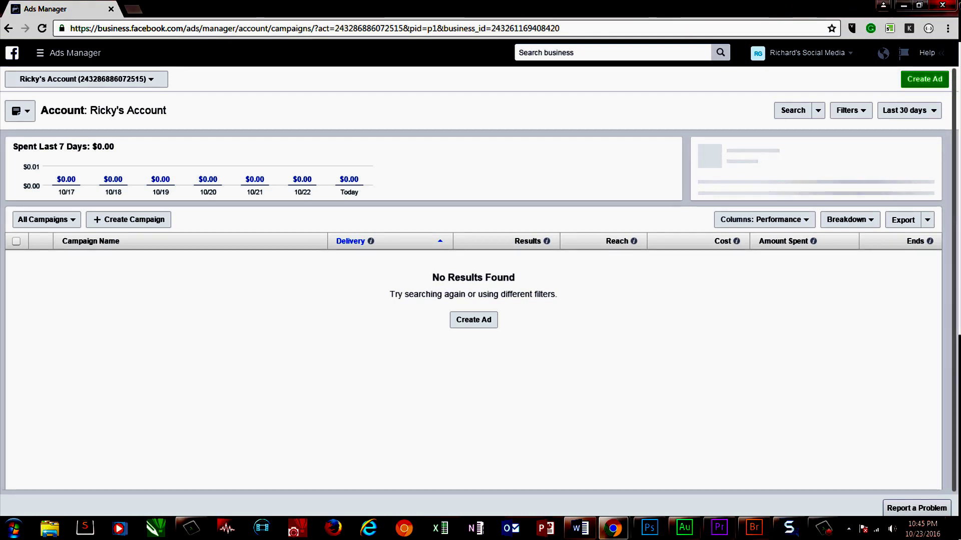
click(925, 79)
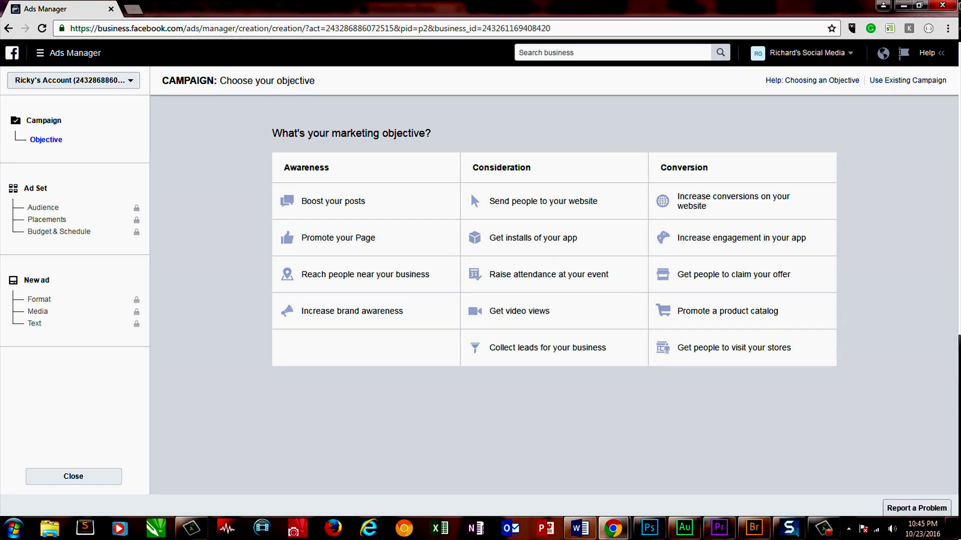
Compare the Event responses and Lead generation objectives, settling on Lead generation.
click(509, 280)
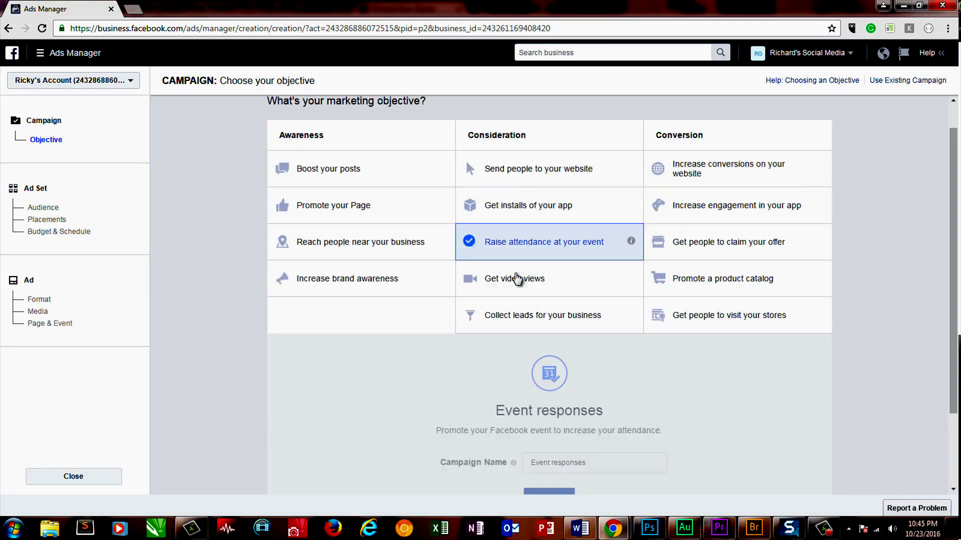
mouse_move(632, 144)
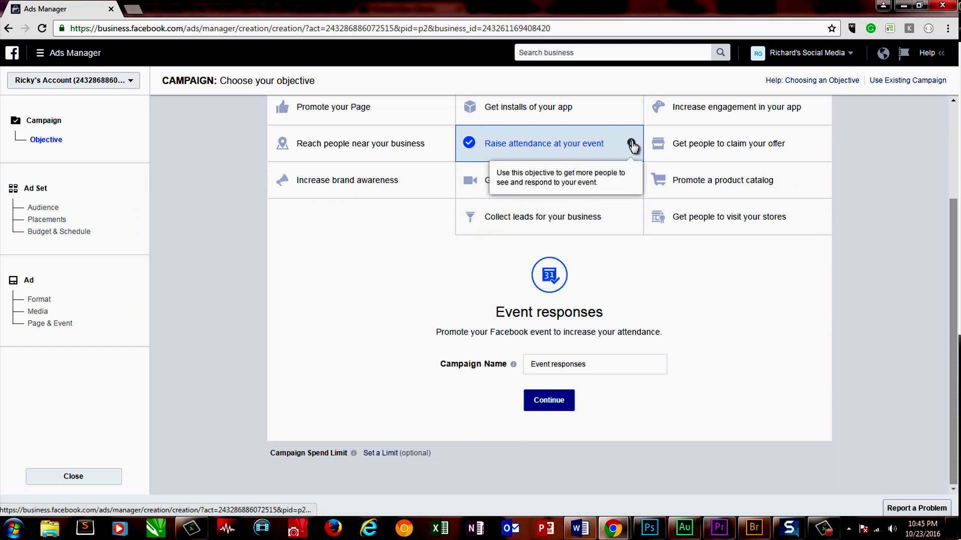
click(605, 228)
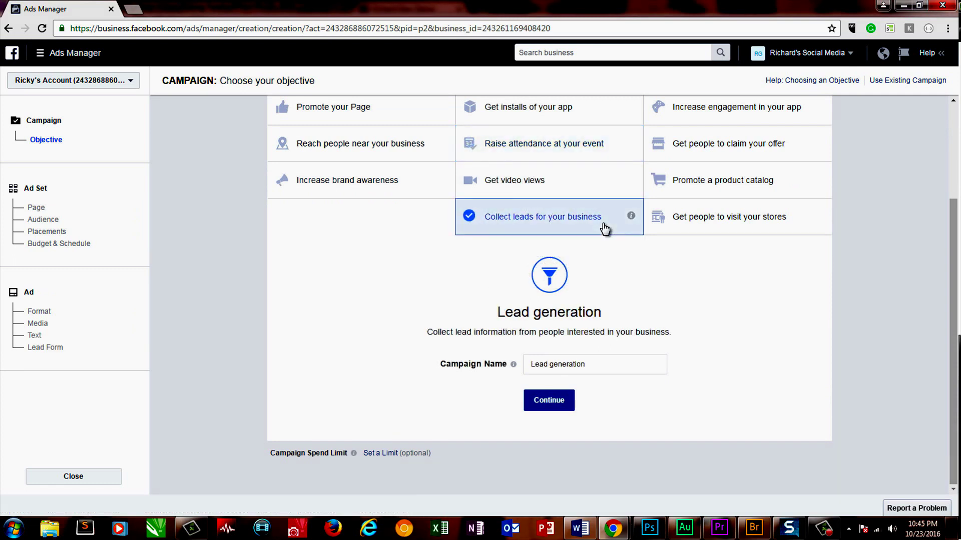
mouse_move(632, 217)
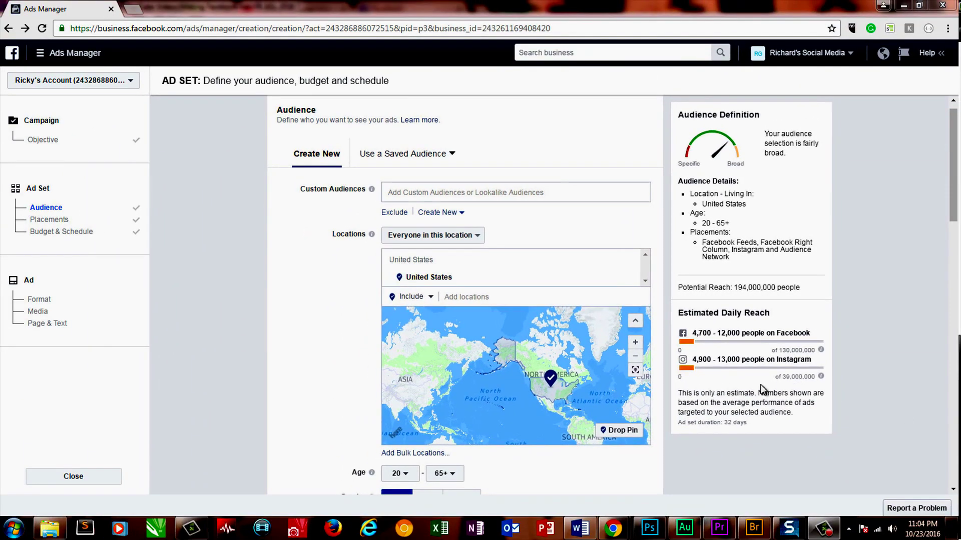
Target the audience location at Pocatello, Idaho with a 10-mile radius.
click(507, 303)
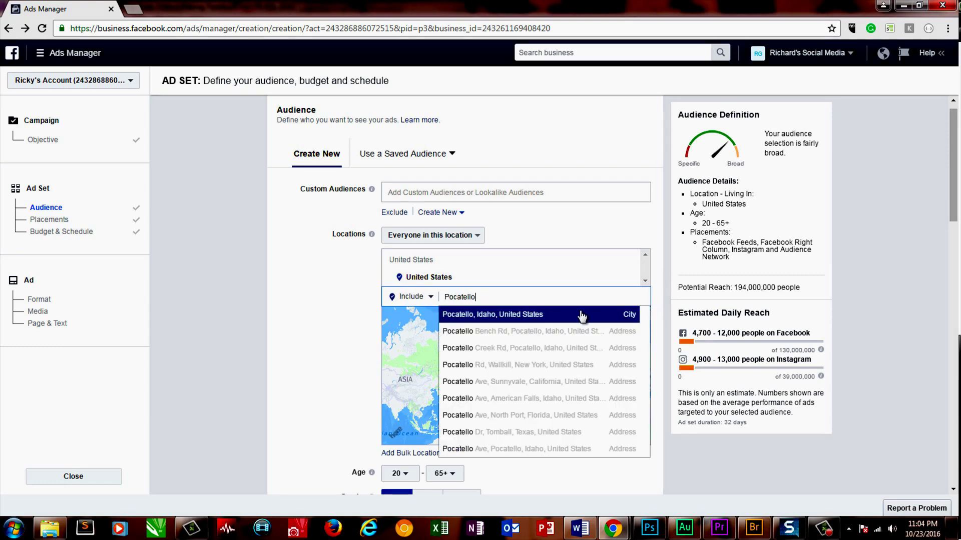
click(581, 316)
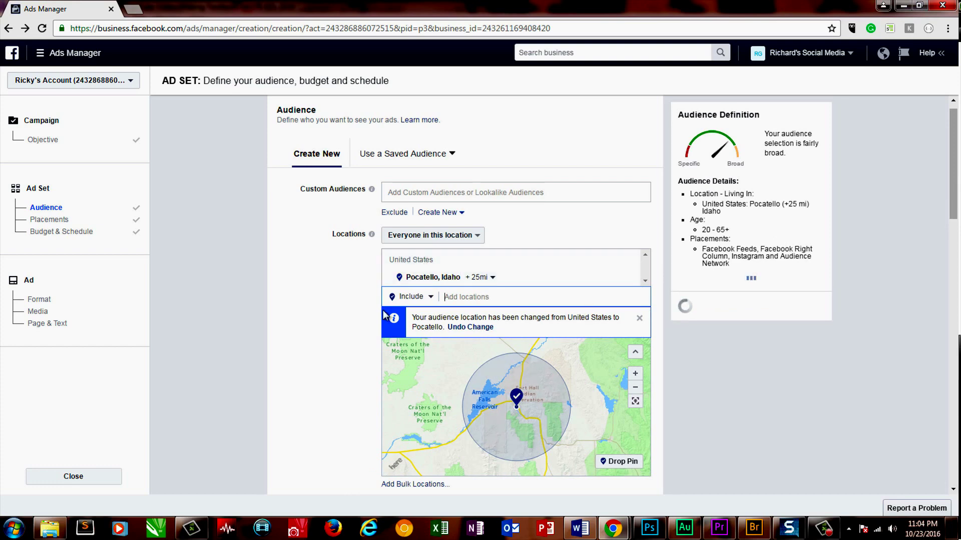
click(476, 277)
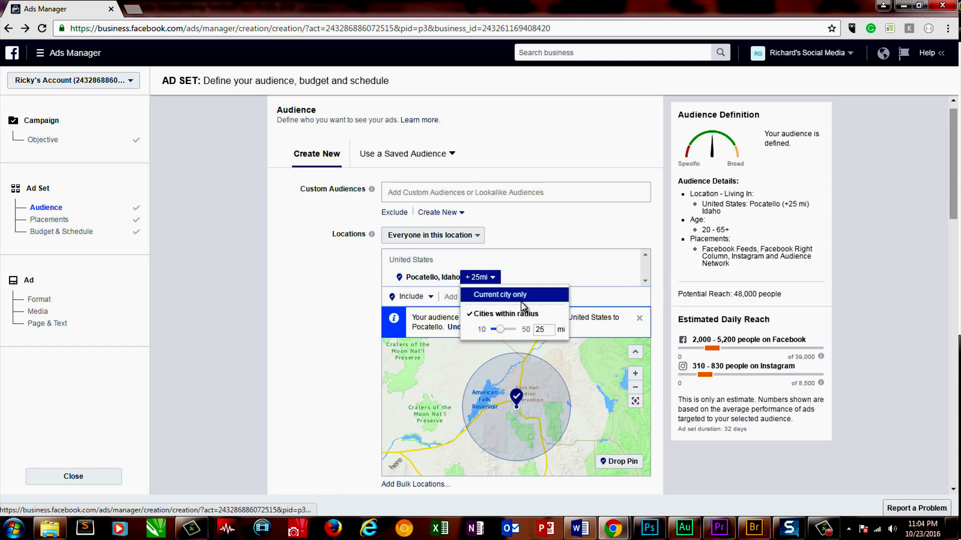
click(367, 305)
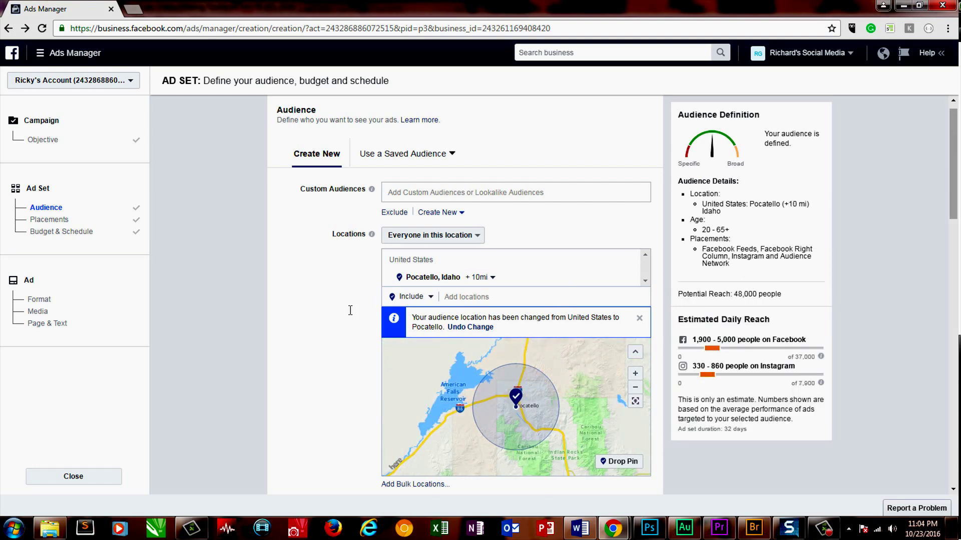
Set the audience's minimum age to 20, after briefly trying 16.
scroll(352, 315, down, 5)
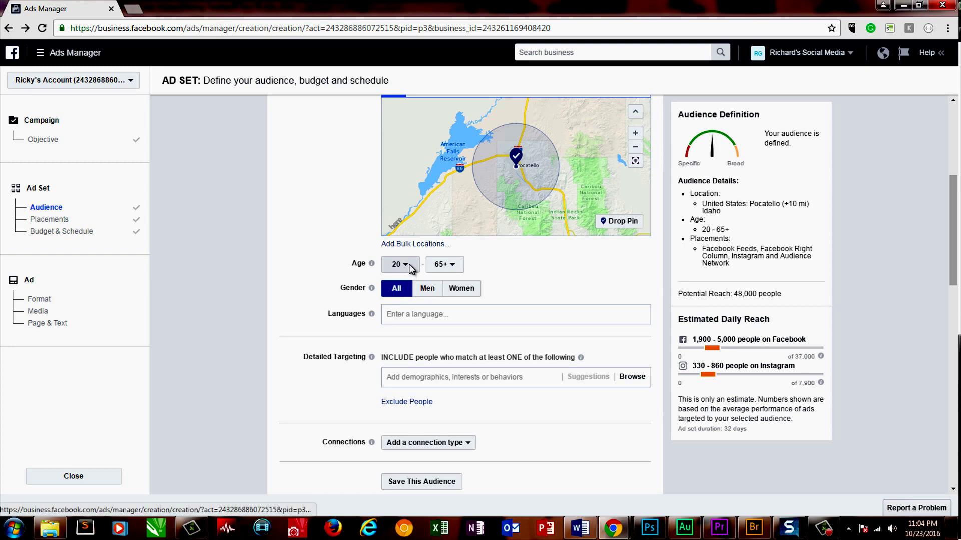
click(404, 267)
click(406, 318)
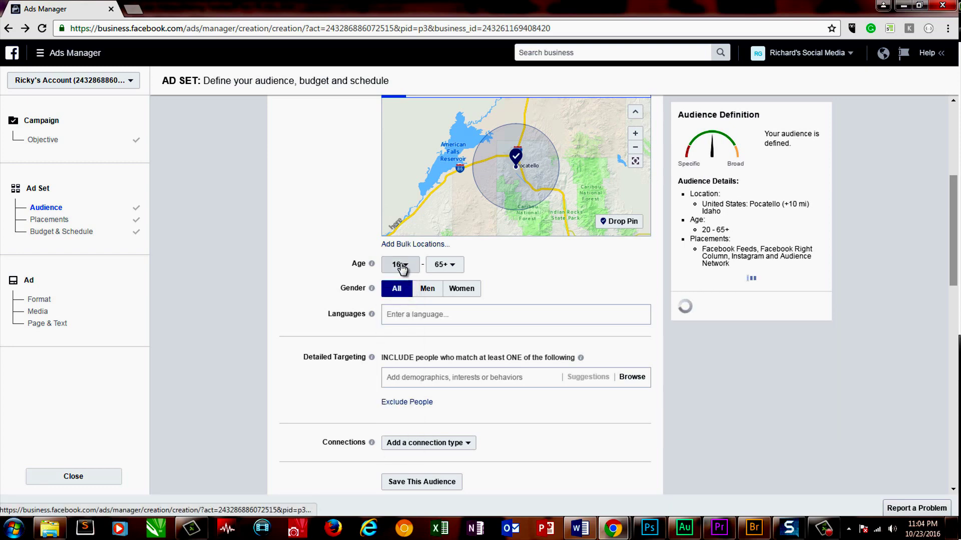
click(400, 265)
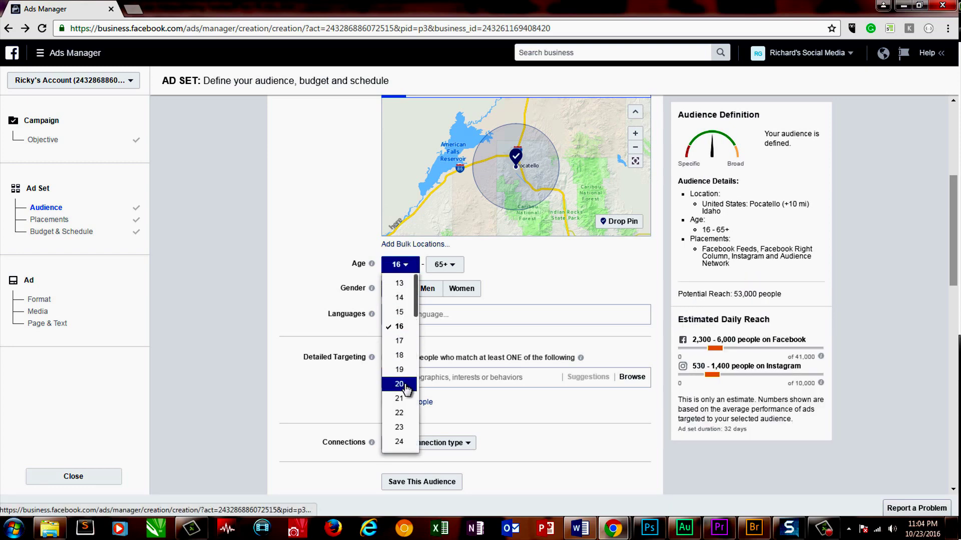
click(277, 334)
mouse_move(372, 263)
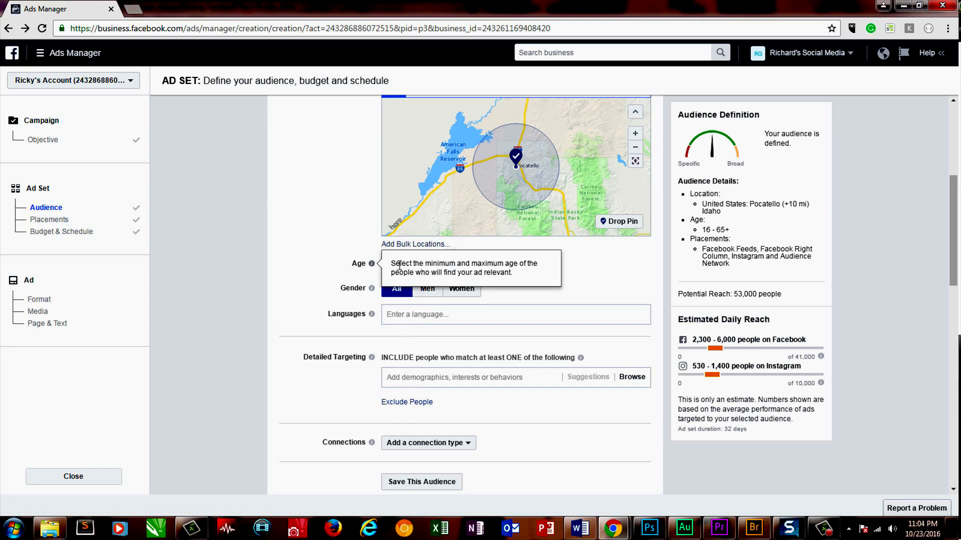
click(401, 265)
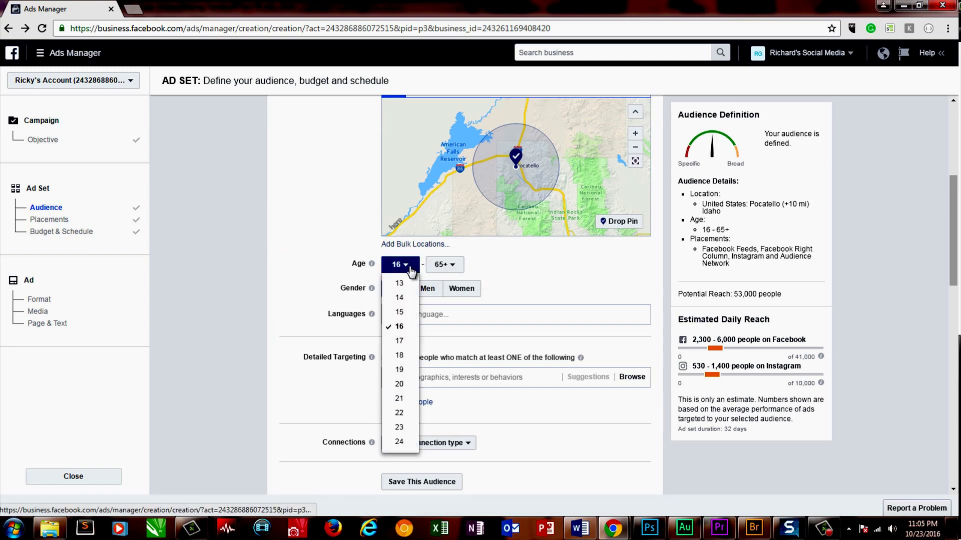
click(399, 385)
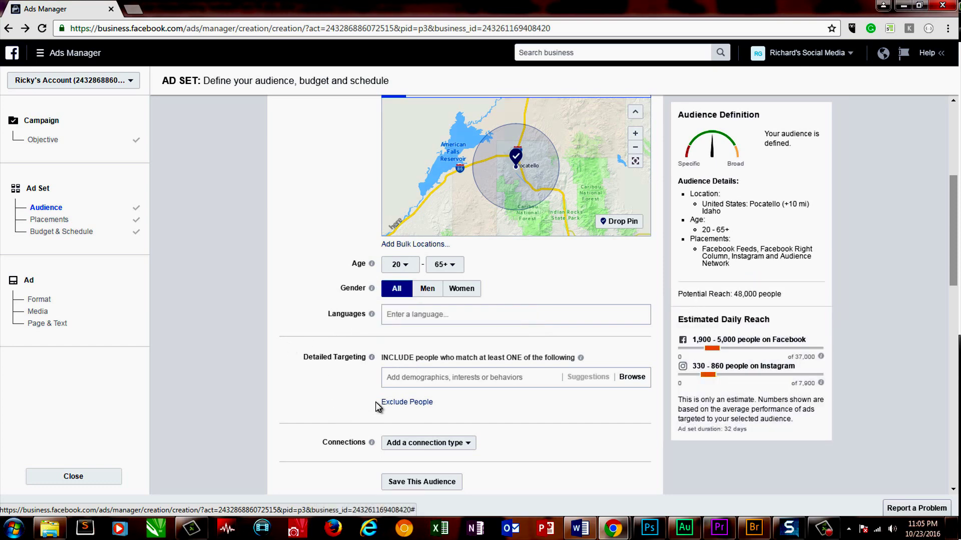
Add Starbucks, Dunkin' Donuts and Coffee lovers as detailed targeting interests.
click(419, 380)
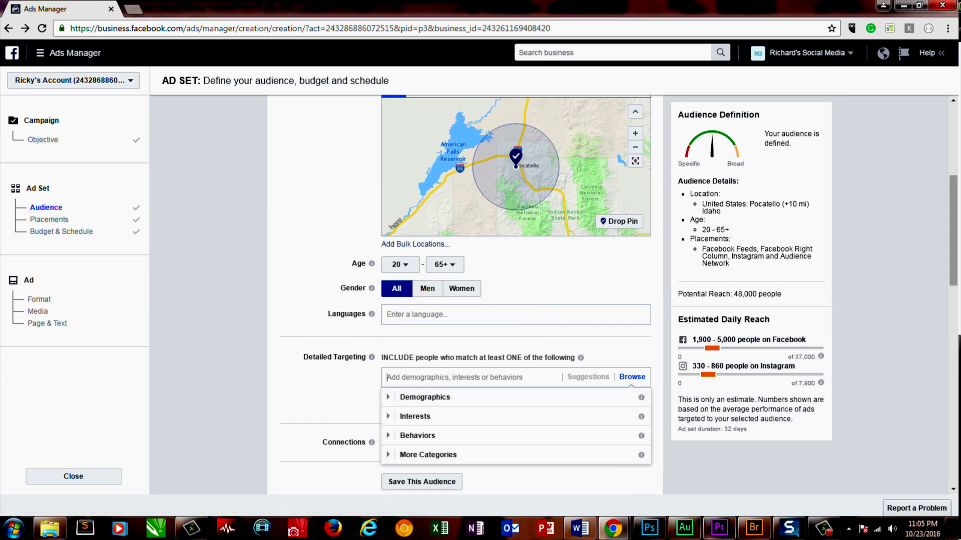
text(st)
mouse_move(719, 528)
text(ar)
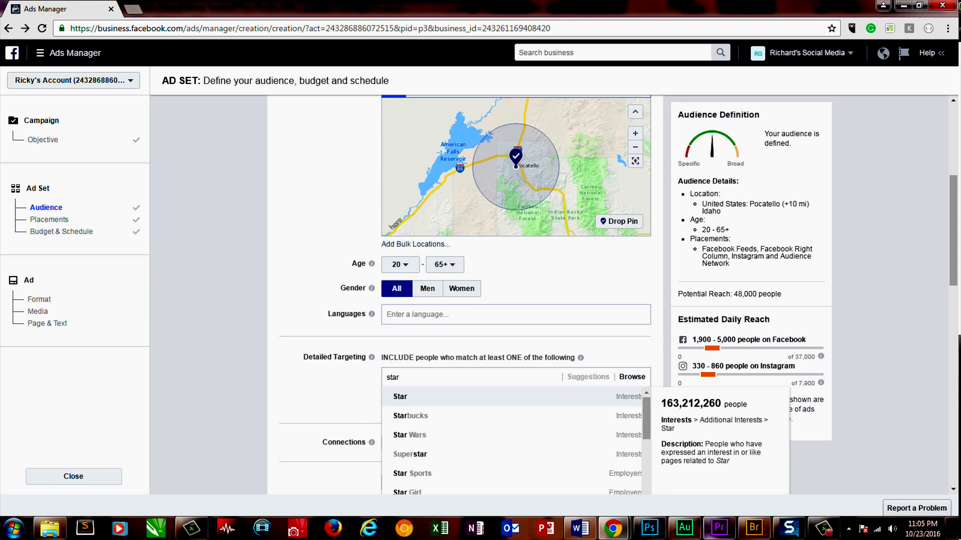
click(430, 417)
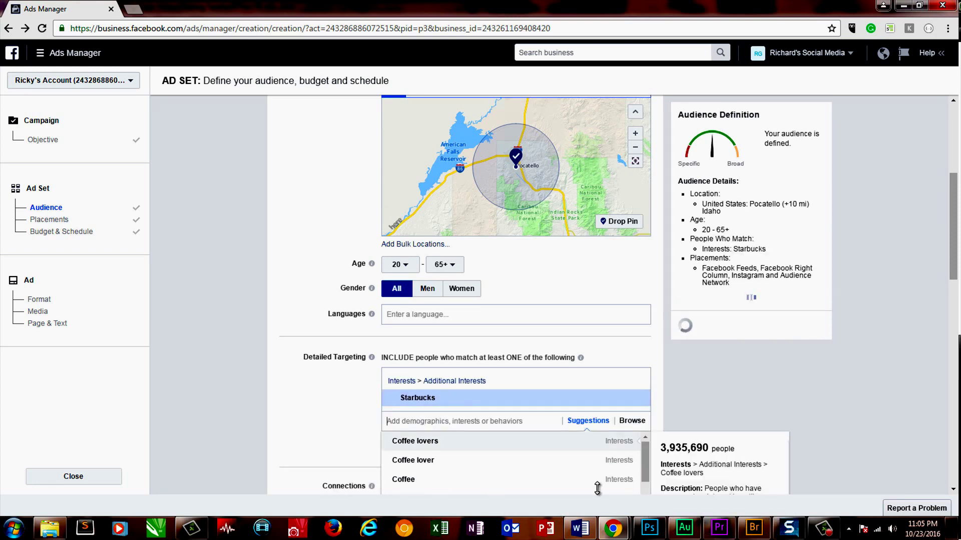
click(420, 456)
click(421, 436)
click(415, 375)
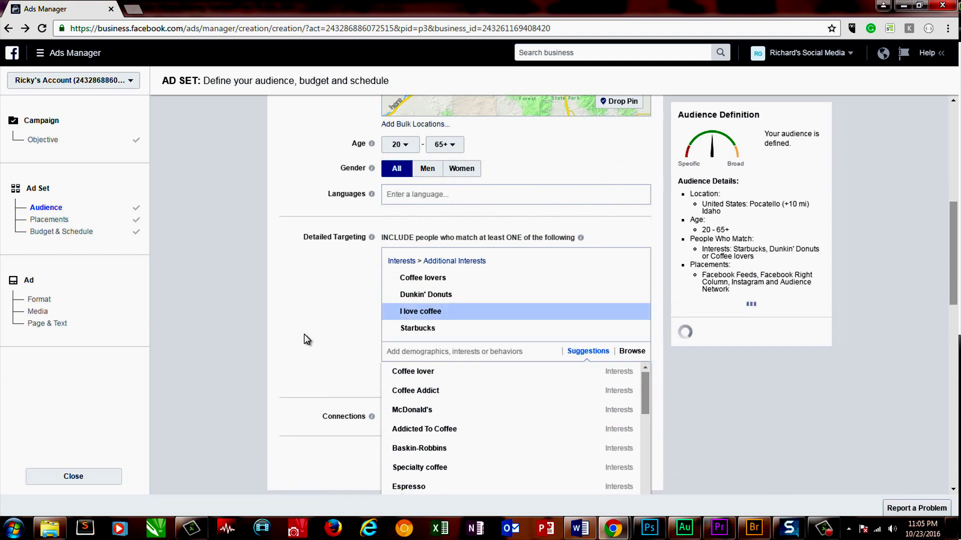
click(307, 340)
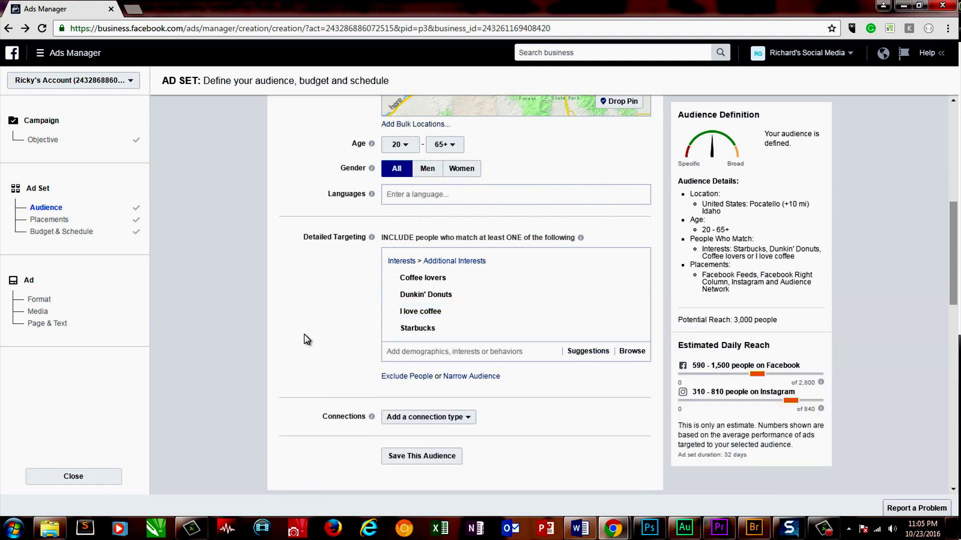
scroll(302, 336, down, 2)
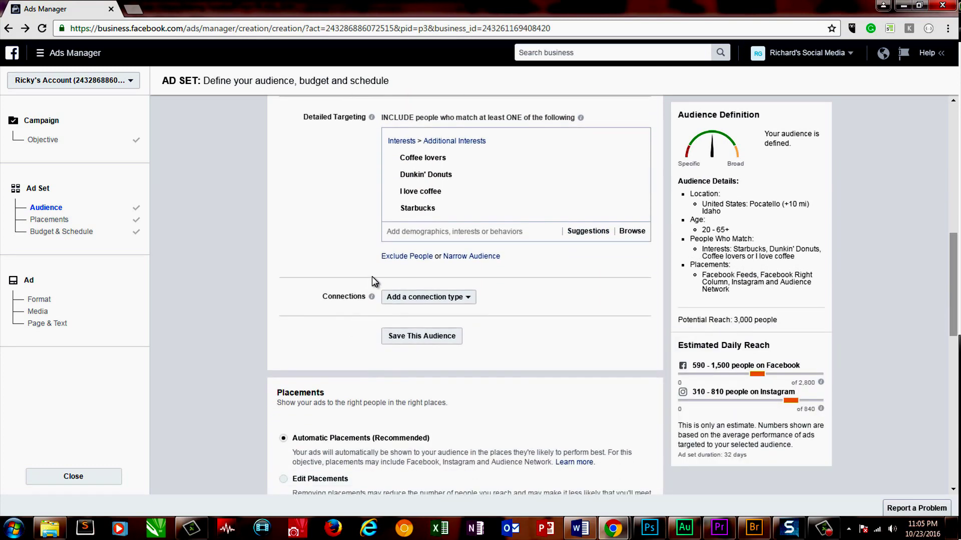
Add a Sleep interest exclusion, then remove it so nothing is excluded.
click(408, 240)
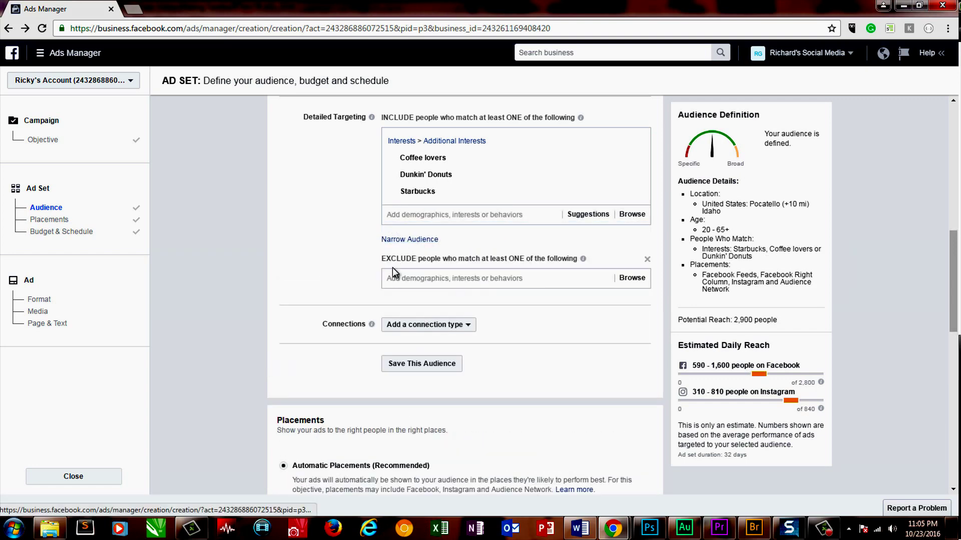
click(393, 281)
text(sleep)
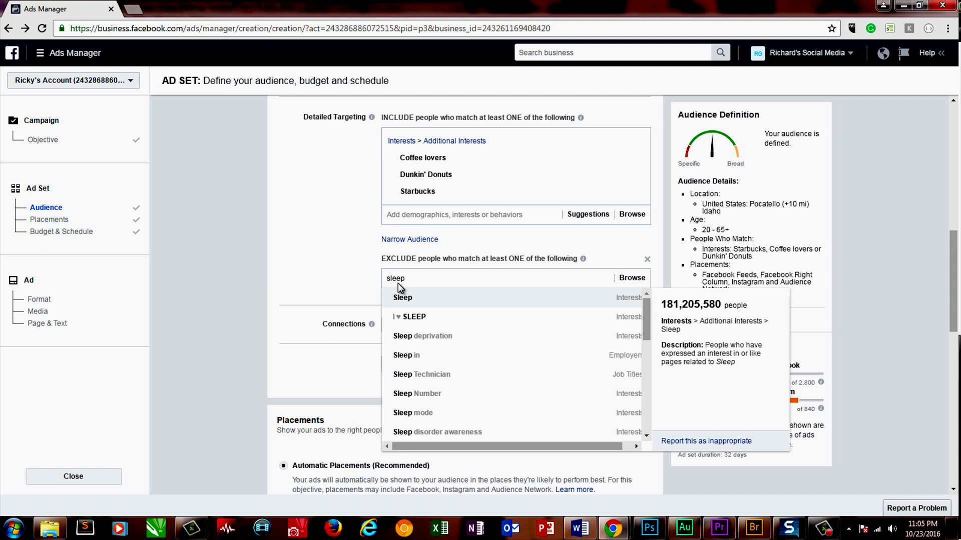
click(405, 298)
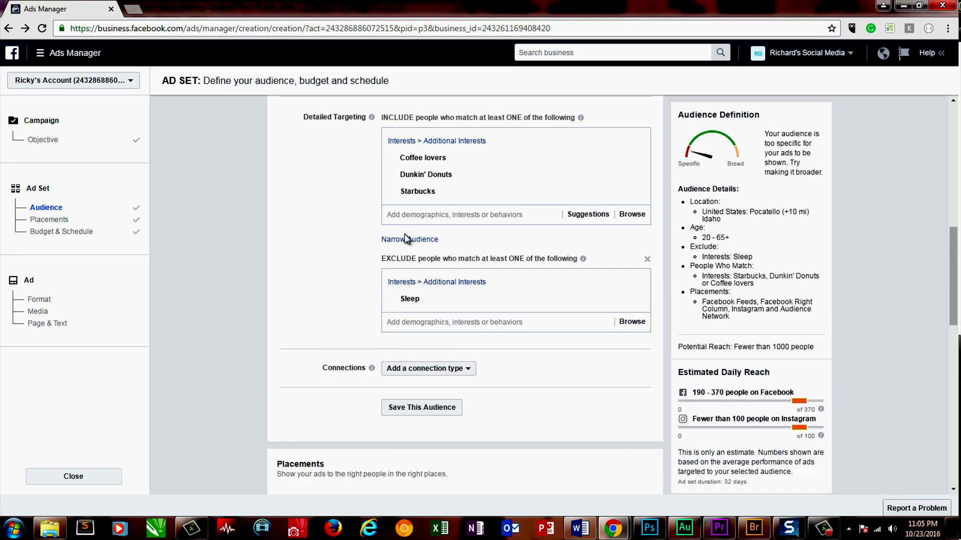
mouse_move(633, 305)
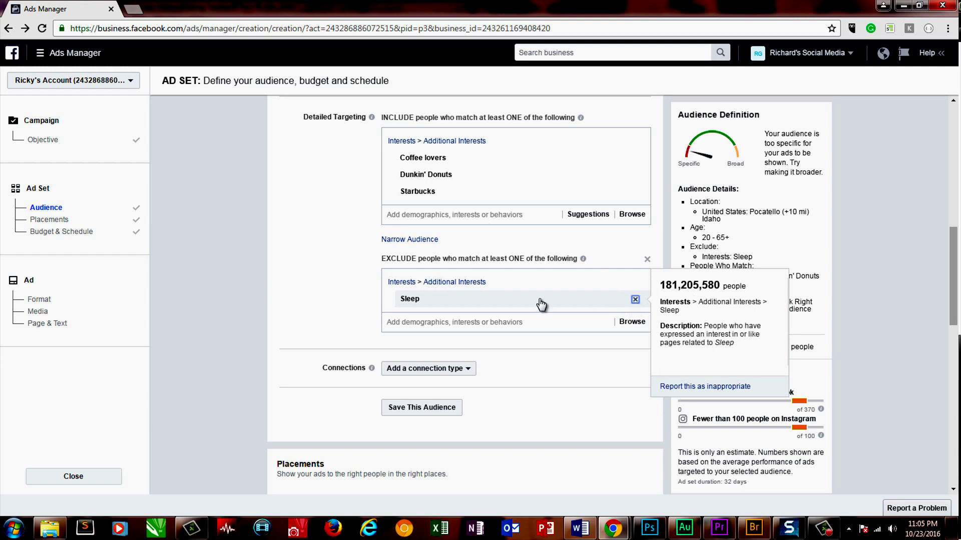
click(635, 299)
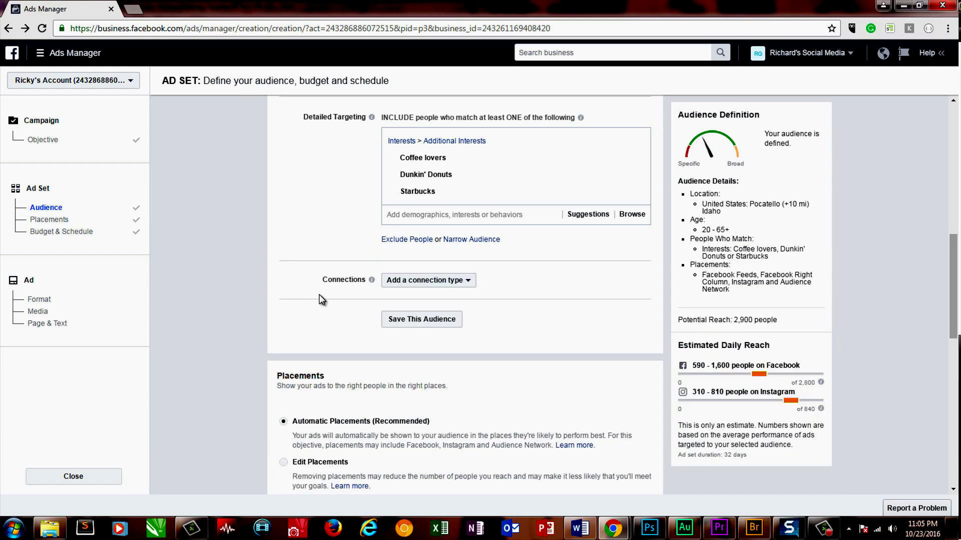
Switch to manually chosen placements and remove Instagram.
click(413, 282)
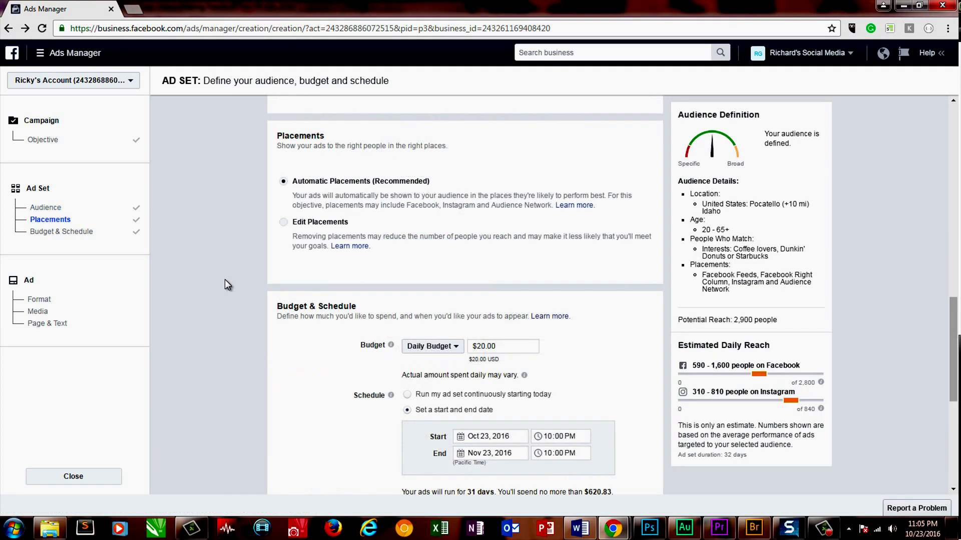
click(314, 224)
mouse_move(430, 338)
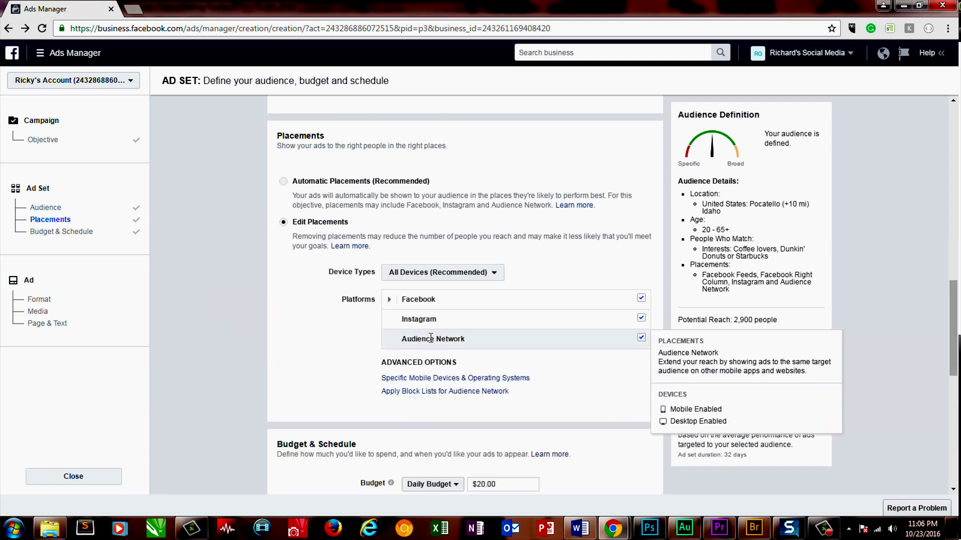
click(641, 319)
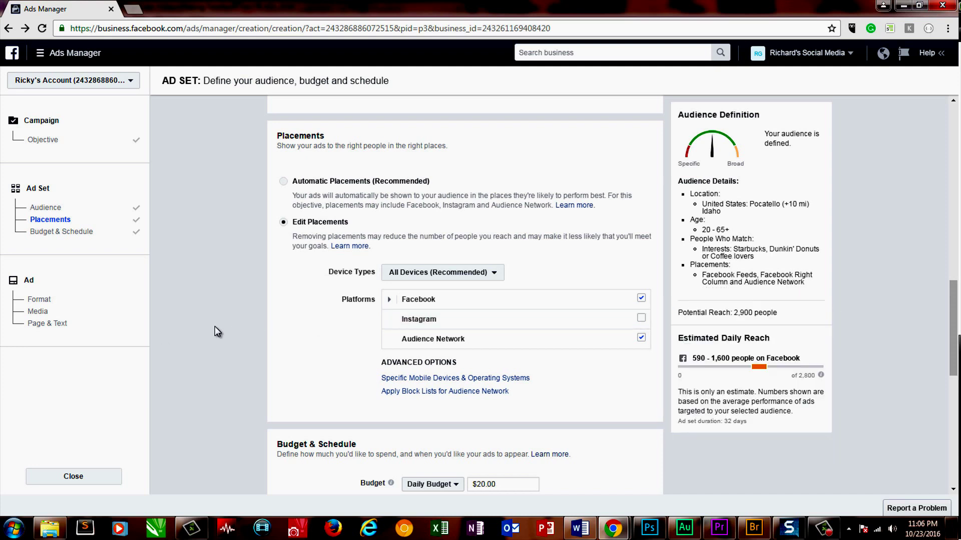
Drop the Facebook Right Column placement, keeping Feeds and Audience Network.
click(389, 299)
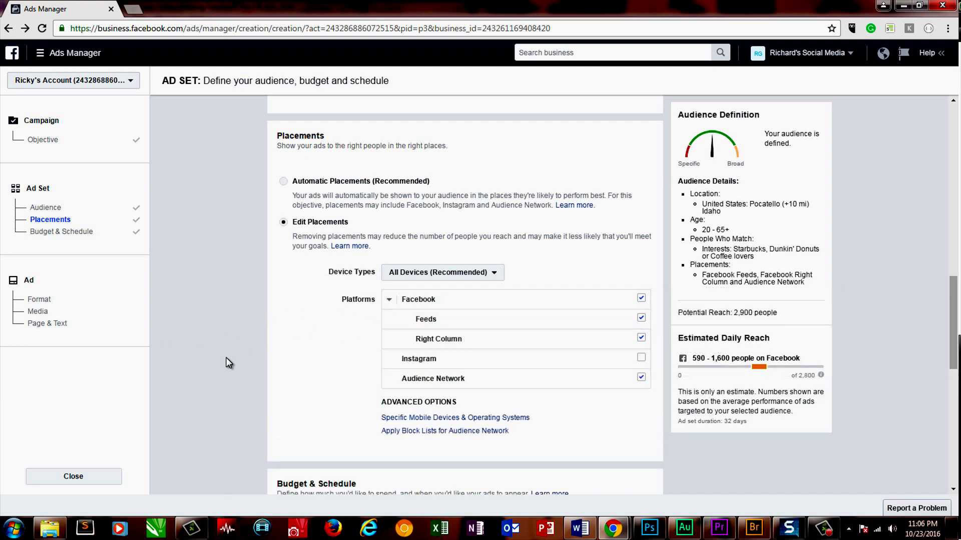
mouse_move(607, 328)
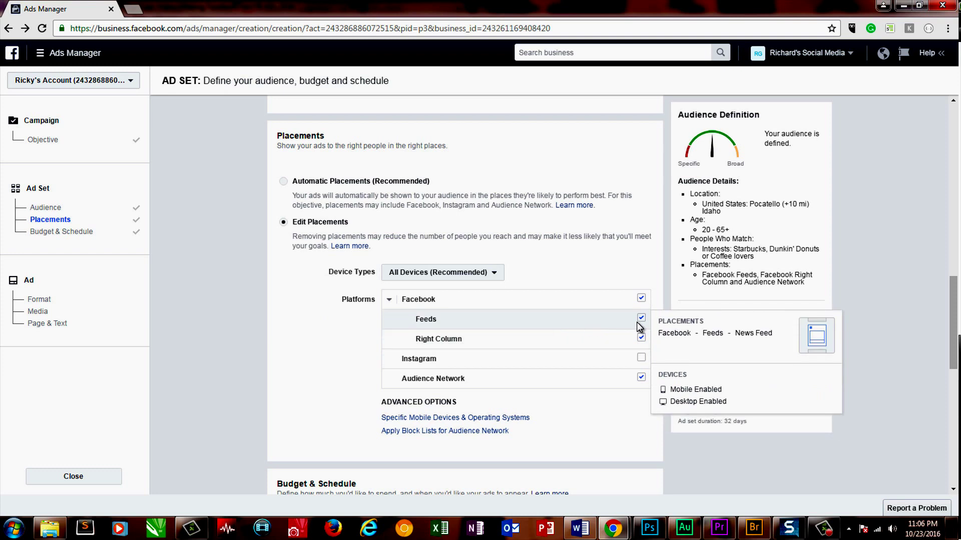
mouse_move(640, 342)
click(597, 343)
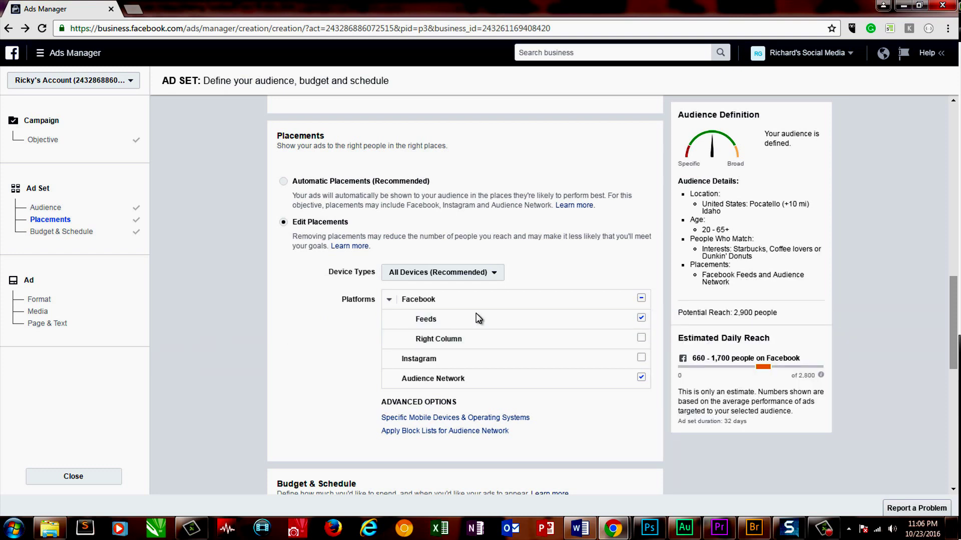
click(642, 339)
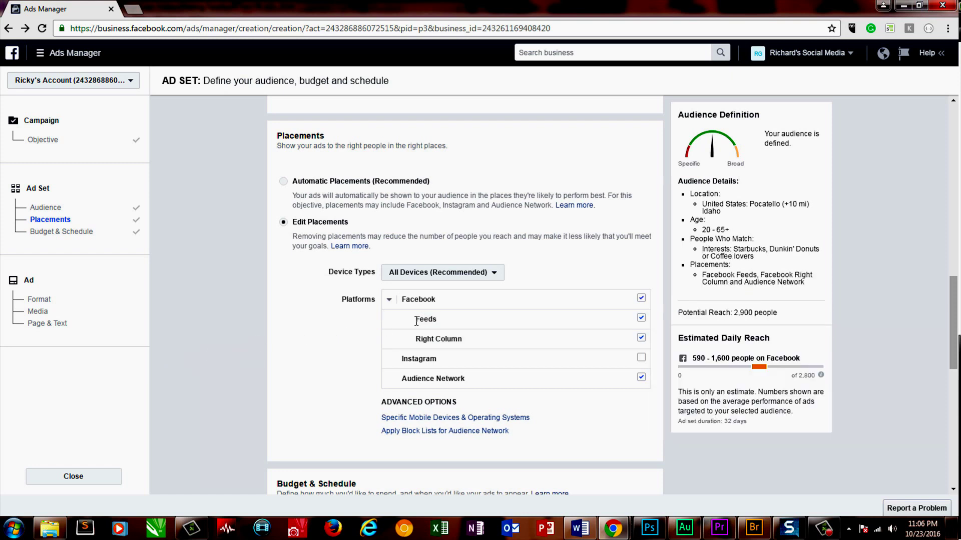
mouse_move(604, 339)
click(641, 339)
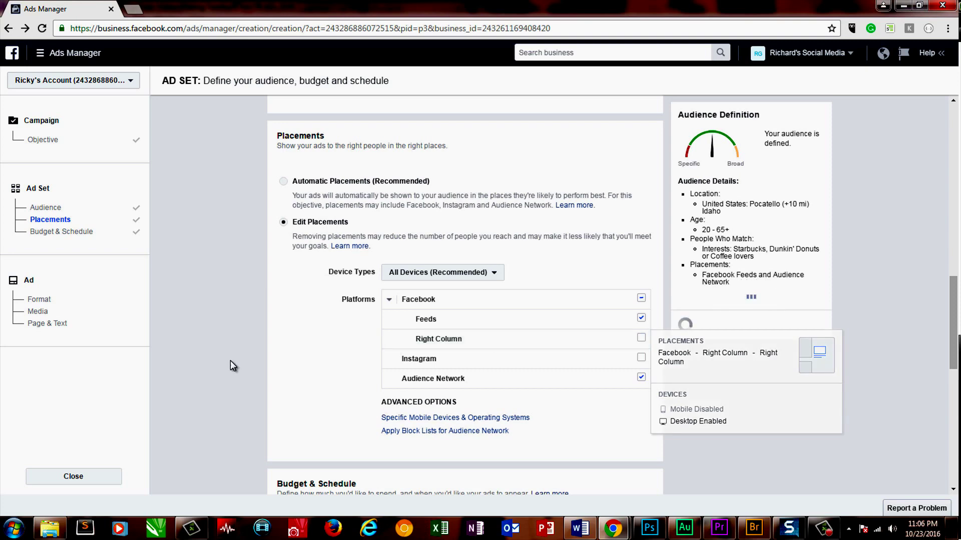
scroll(212, 357, down, 2)
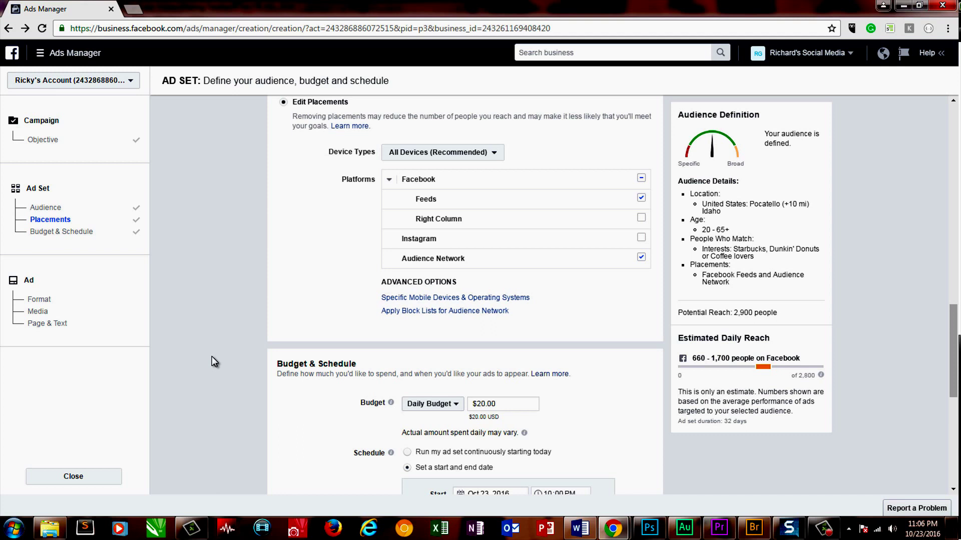
scroll(211, 357, down, 2)
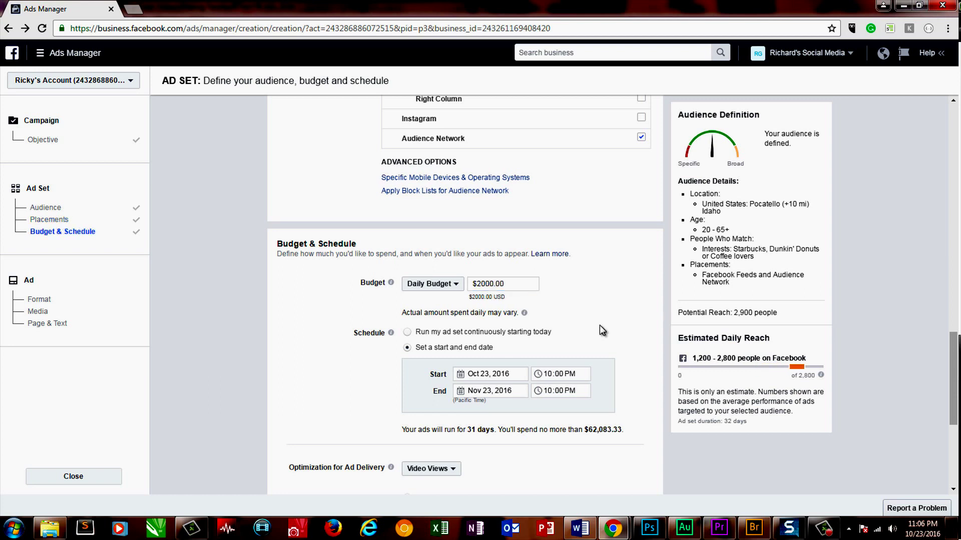
Set a $10.00 daily budget, after briefly trying a $500 lifetime budget and scheduling.
click(481, 283)
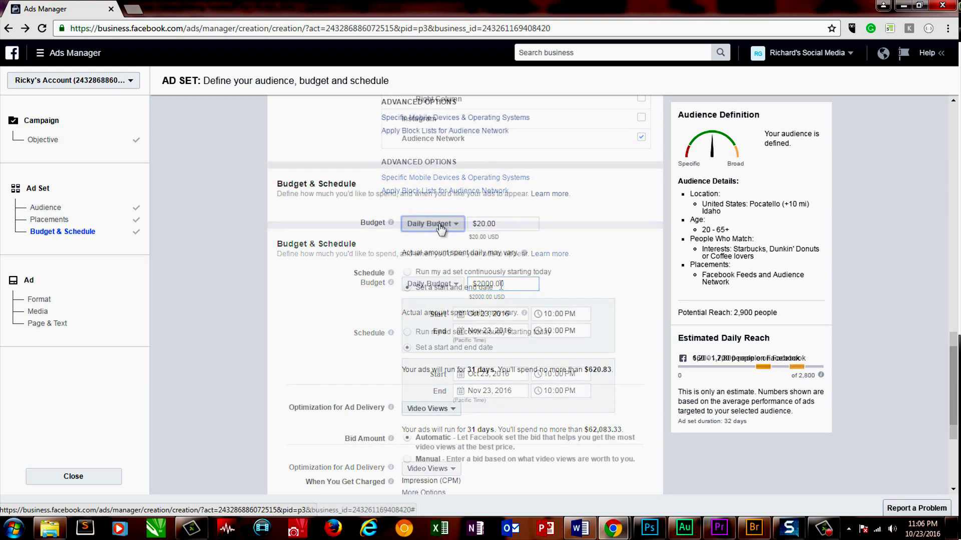
click(431, 224)
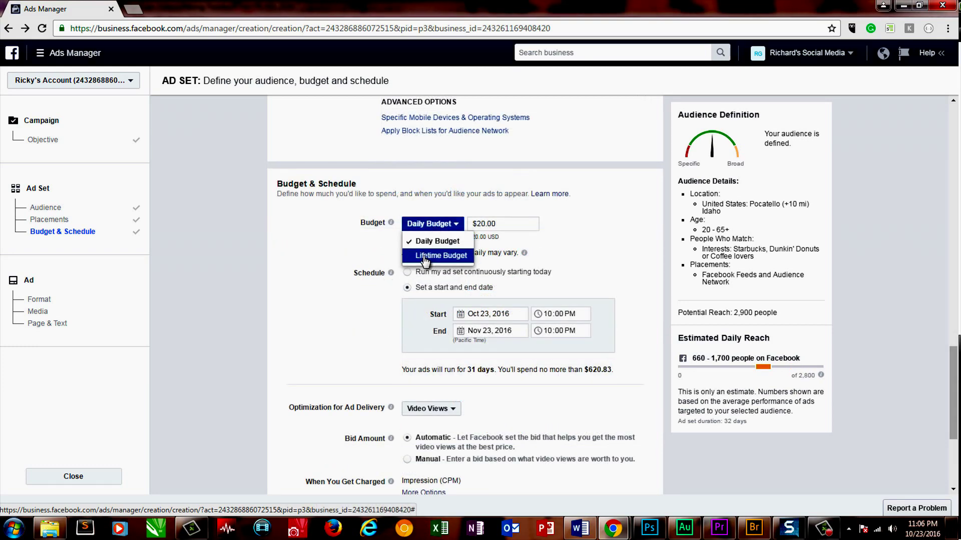
click(441, 256)
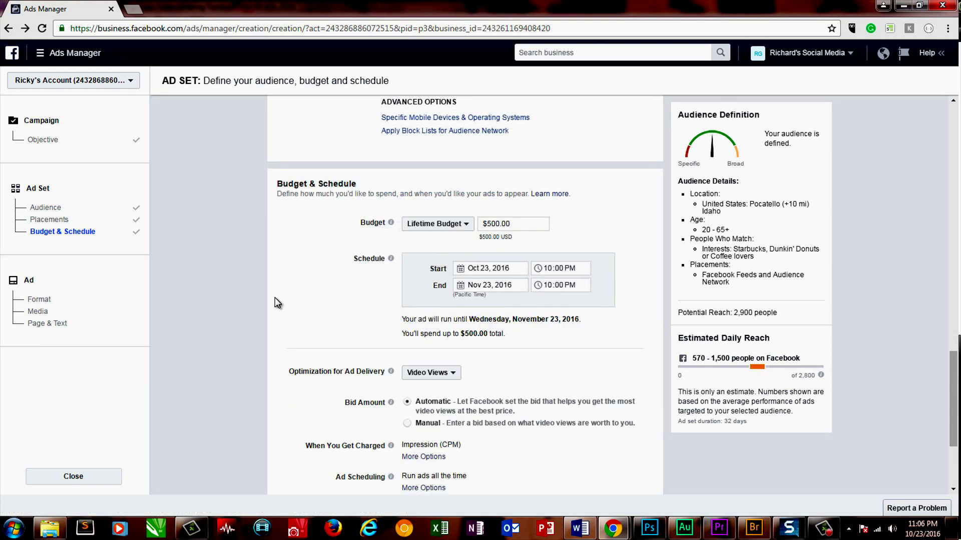
scroll(306, 307, down, 3)
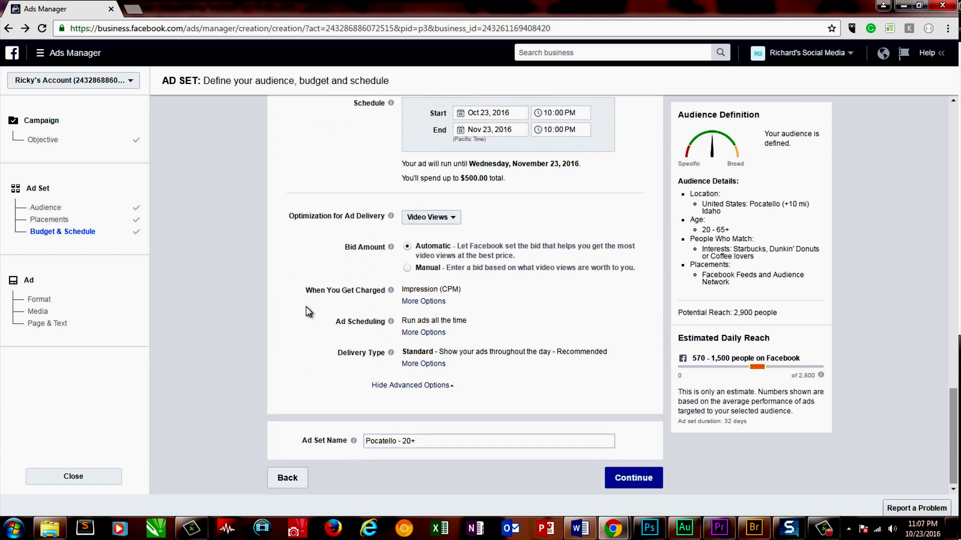
click(423, 332)
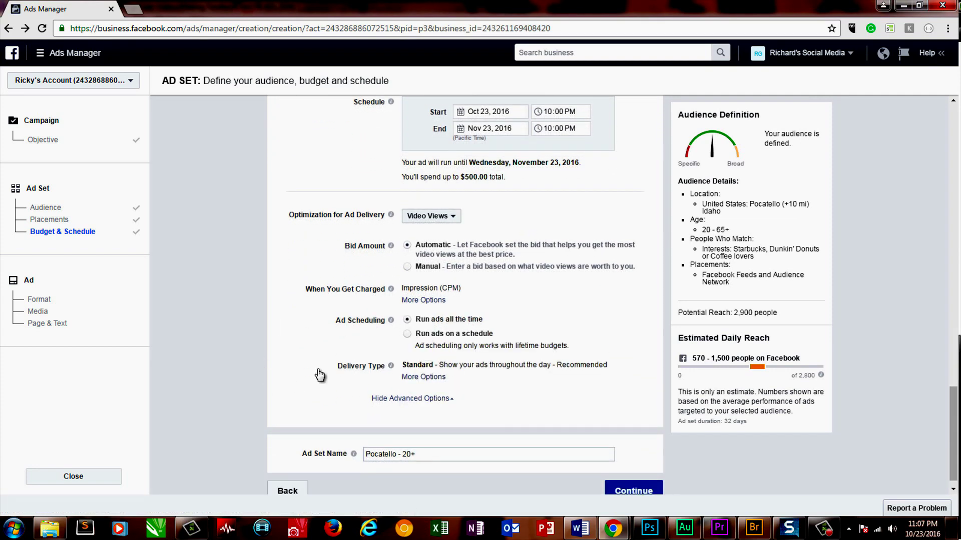
click(426, 335)
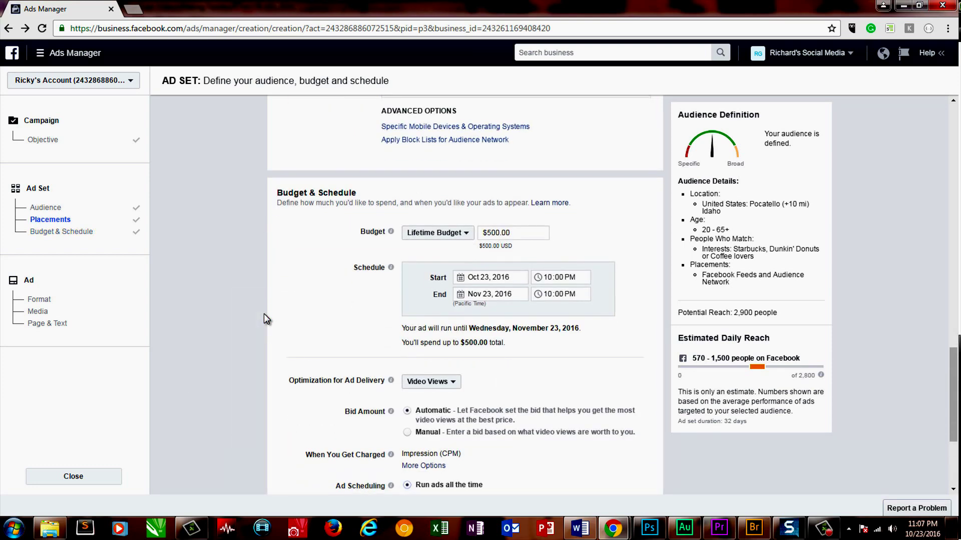
click(437, 233)
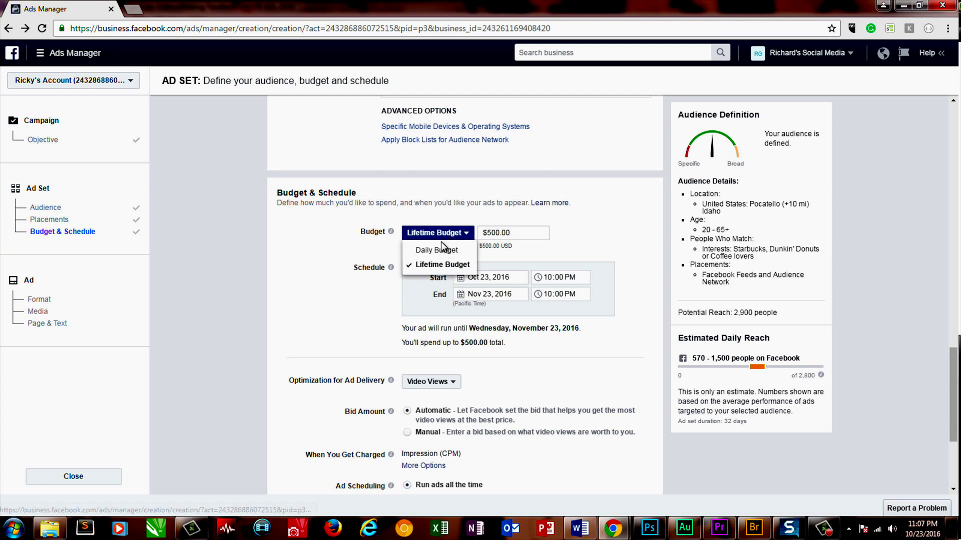
click(432, 251)
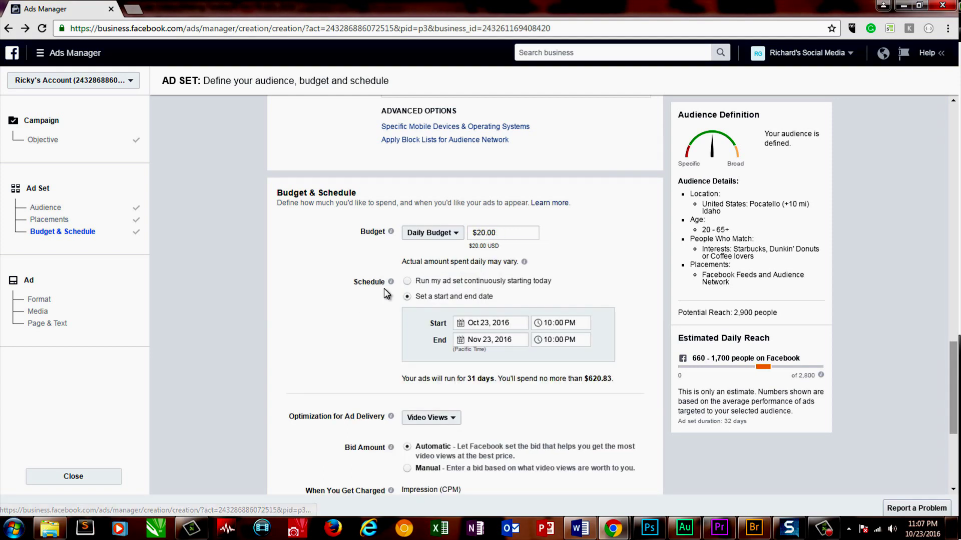
click(484, 234)
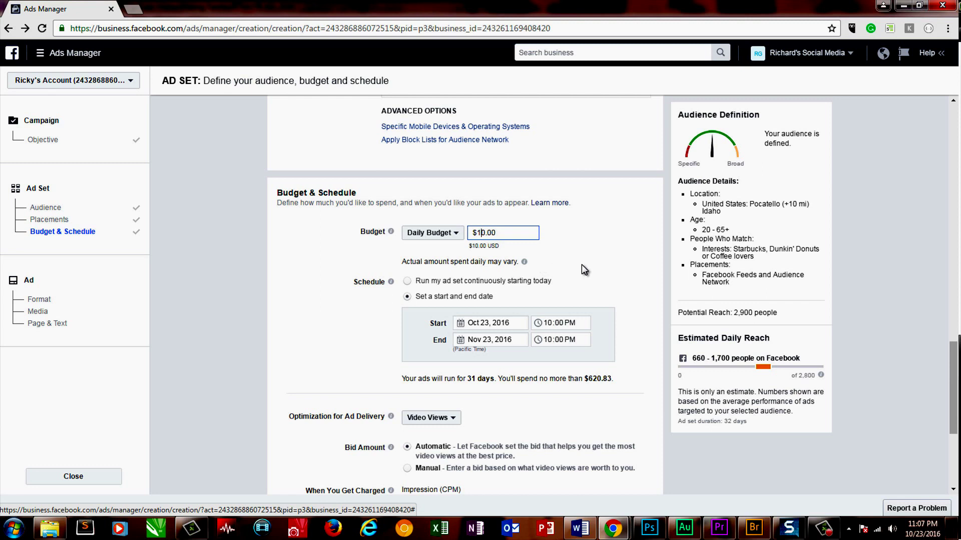
click(582, 266)
End the ad set's schedule on October 30, 2016 and continue to ad creation.
click(461, 341)
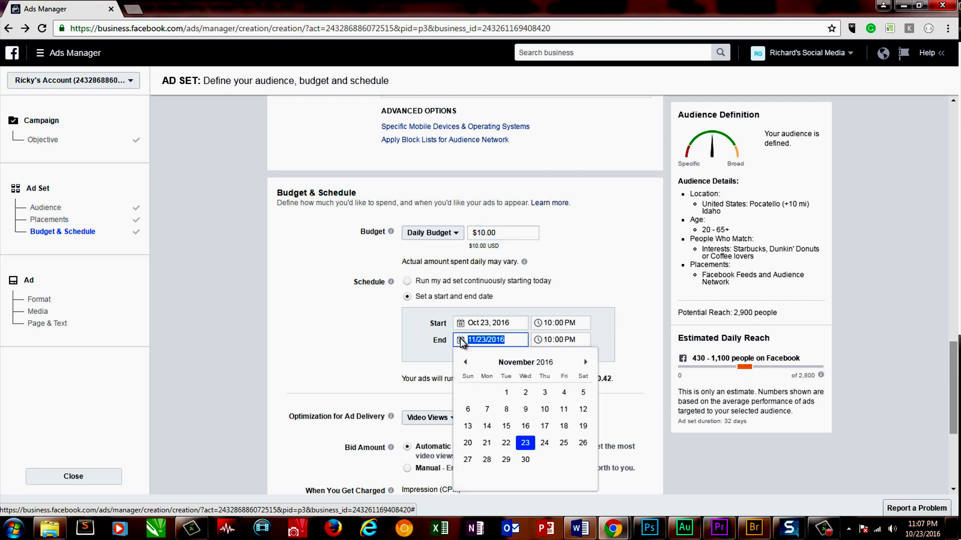
click(466, 362)
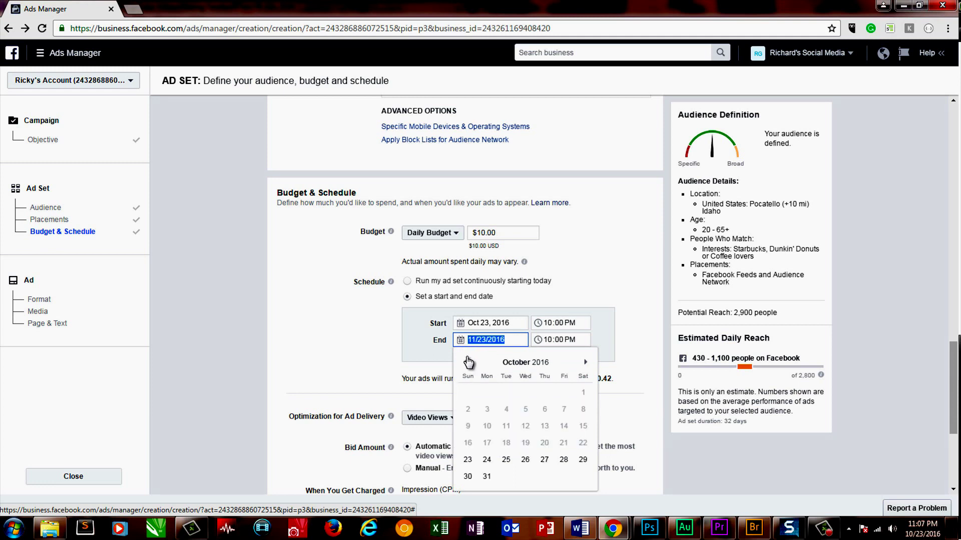
click(474, 478)
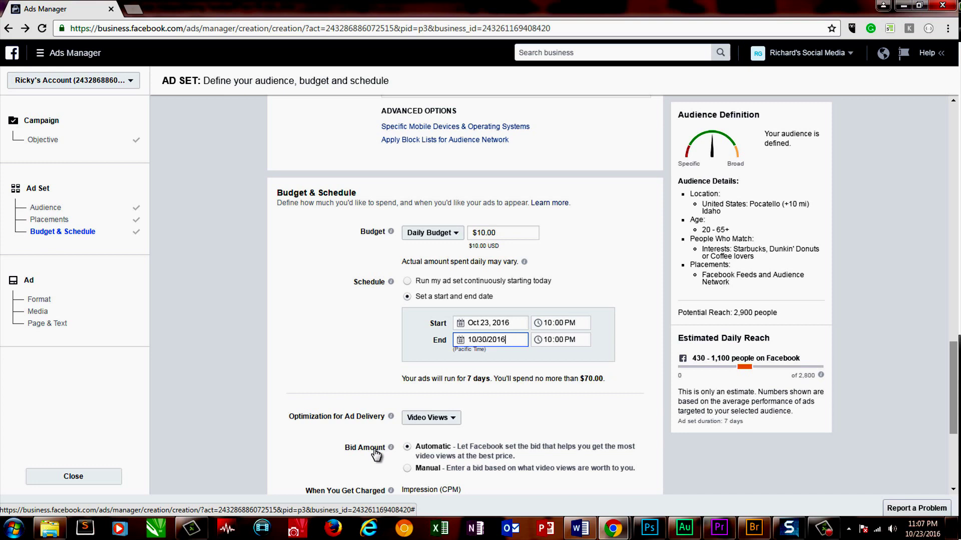
click(356, 393)
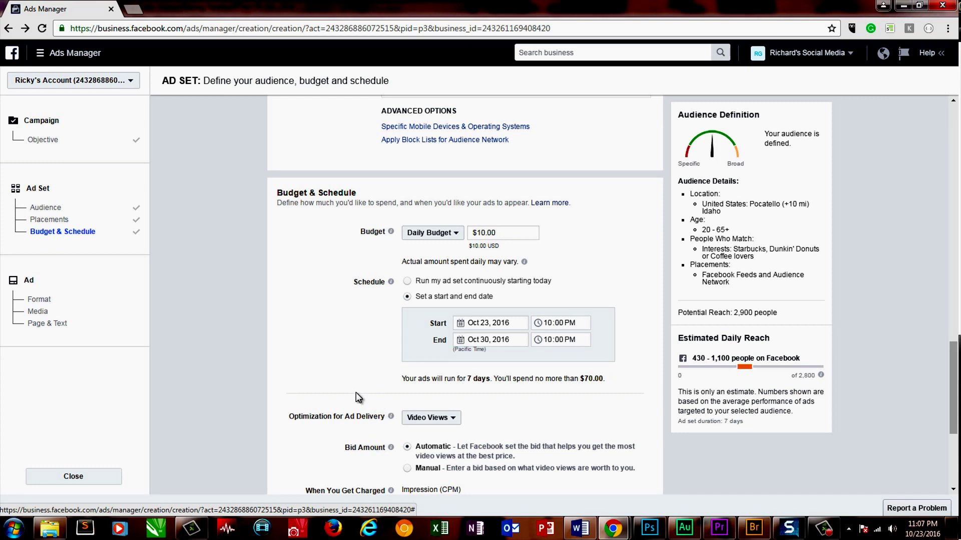
scroll(356, 393, down, 4)
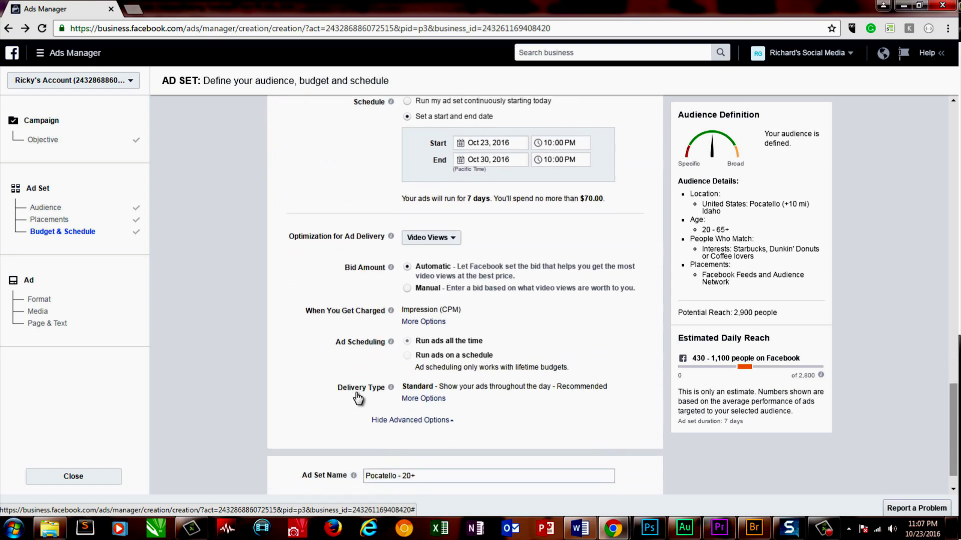
scroll(356, 392, down, 1)
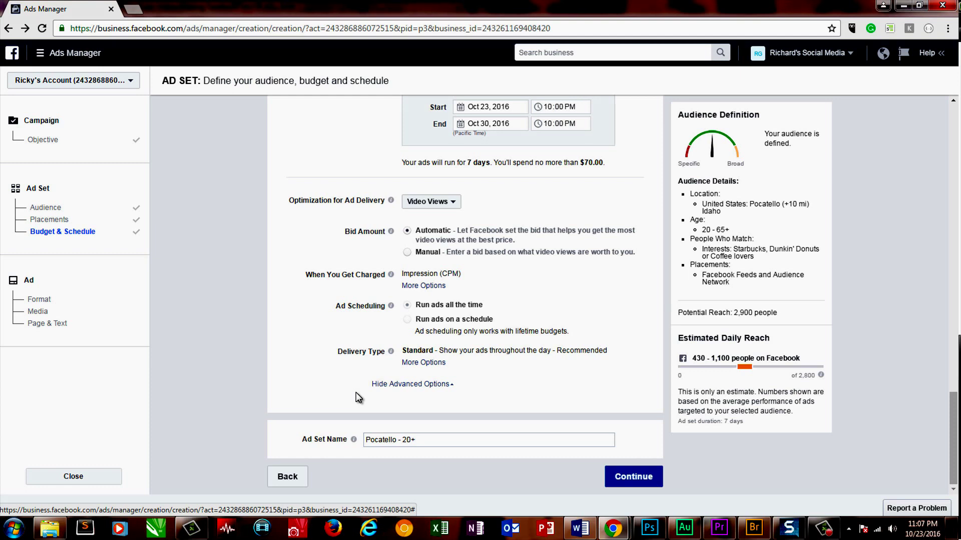
click(628, 478)
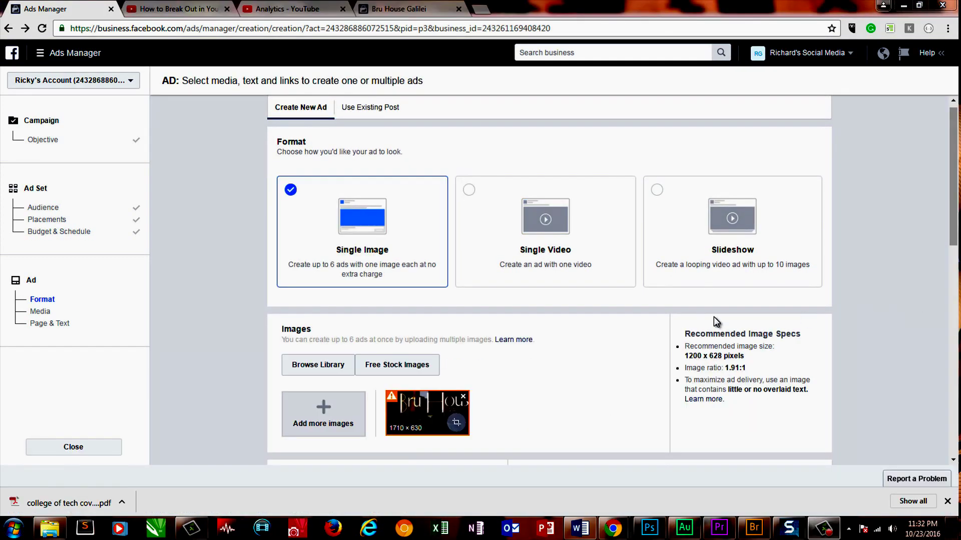
Settle on the Single Video ad format after trying Slideshow and Single Image.
click(553, 240)
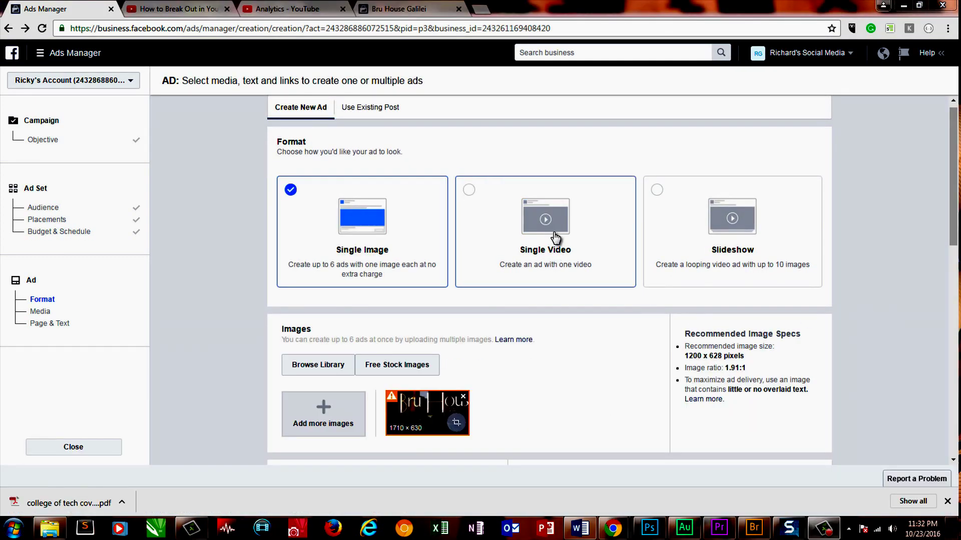
click(732, 273)
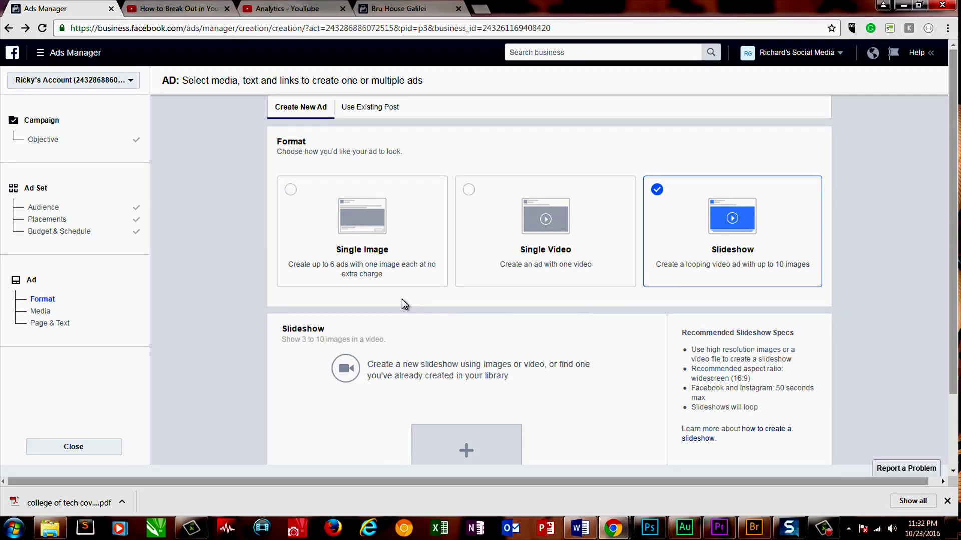
click(375, 233)
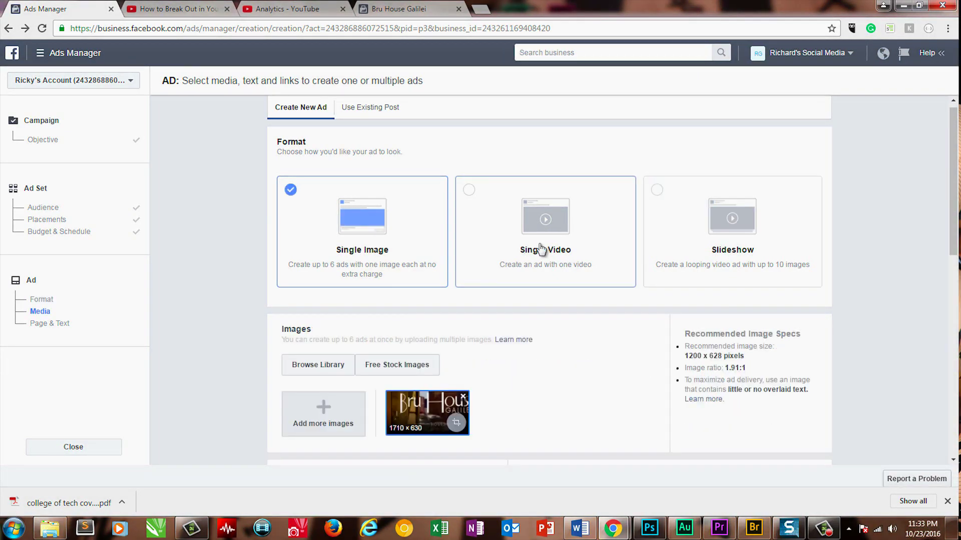
click(504, 255)
scroll(539, 359, down, 2)
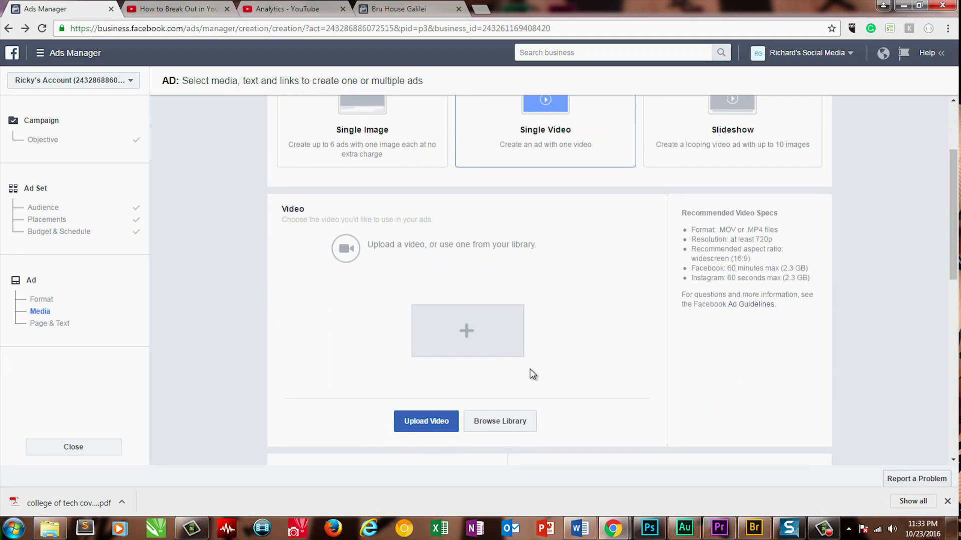
Set the ad video and start replacing the text with 'Tired? Don't be. Come on in for a cup.'.
click(515, 421)
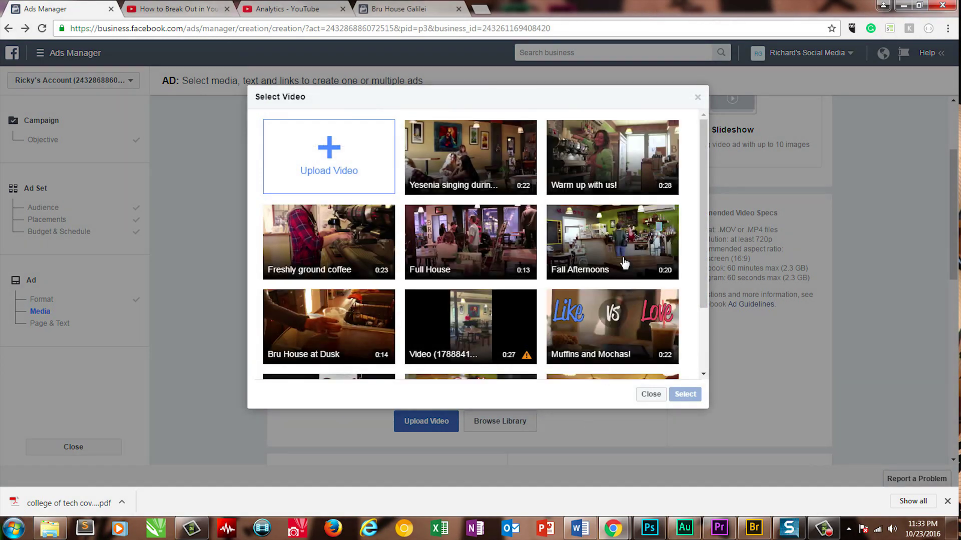
scroll(614, 247, down, 2)
click(624, 438)
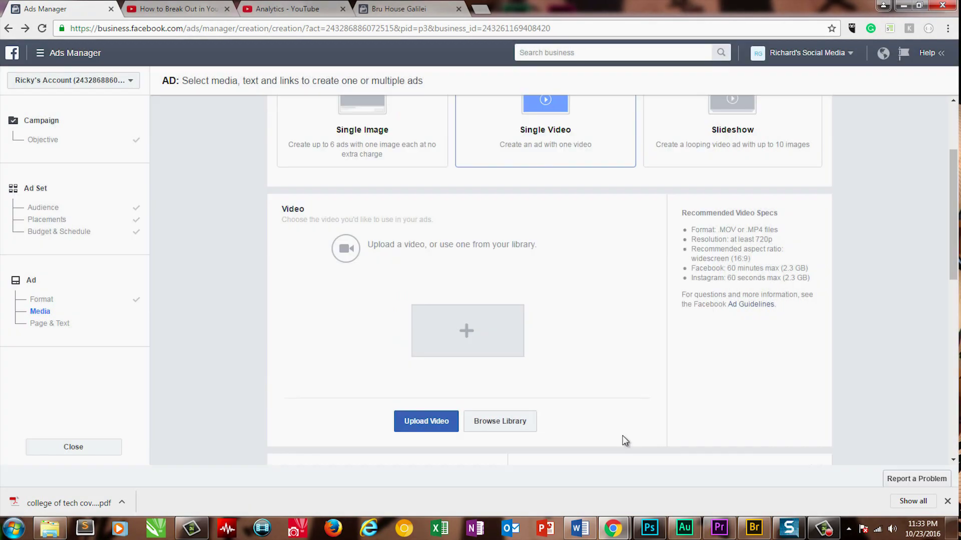
click(483, 333)
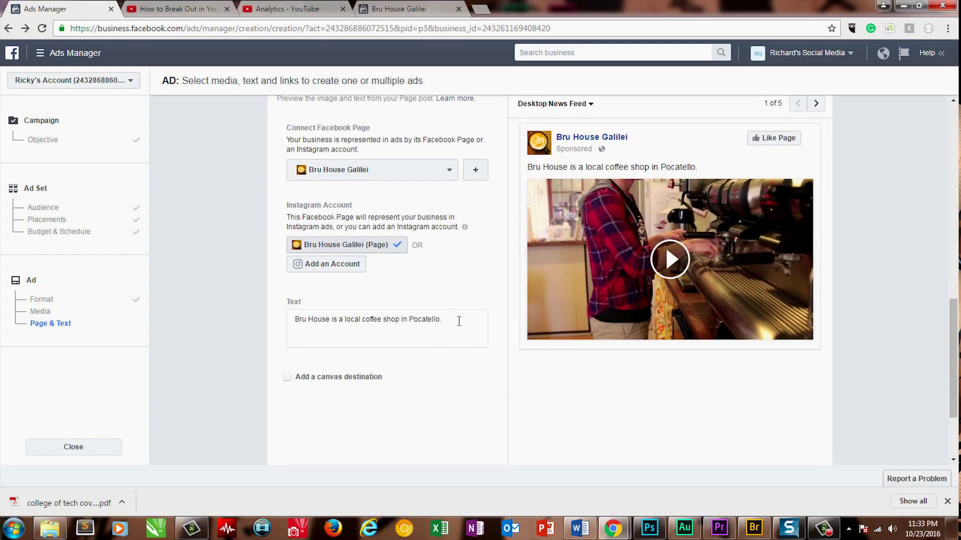
triple_click(458, 321)
text(Tire)
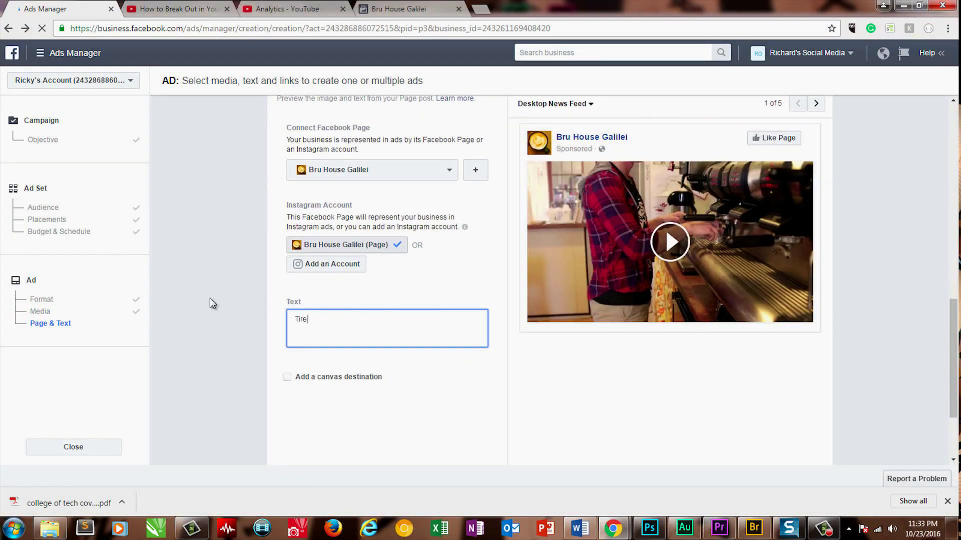
text(d? Don't be. Come on in for a cup.)
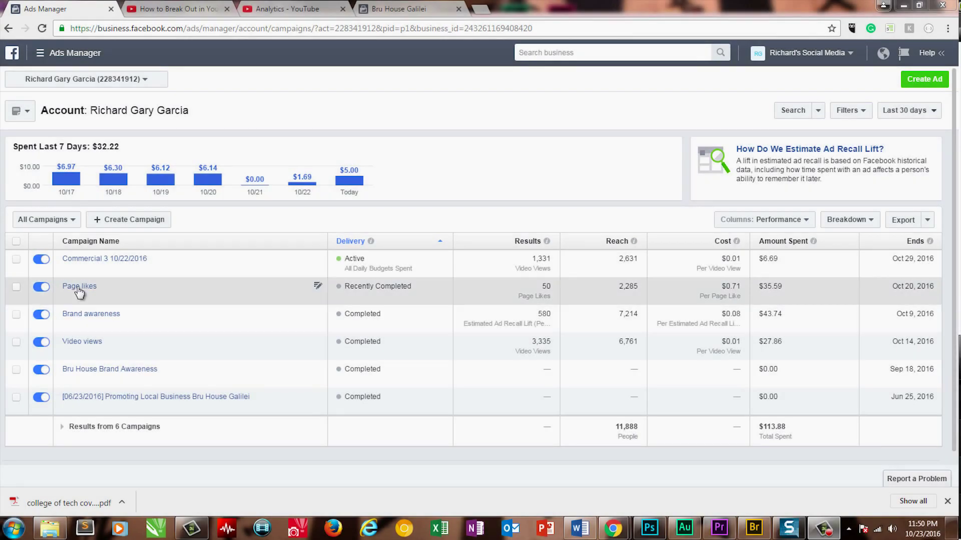
Open the Video views ad under Commercial 3 10/22/2016 and Pocatello - 19+ to see its 1,331 views.
click(110, 261)
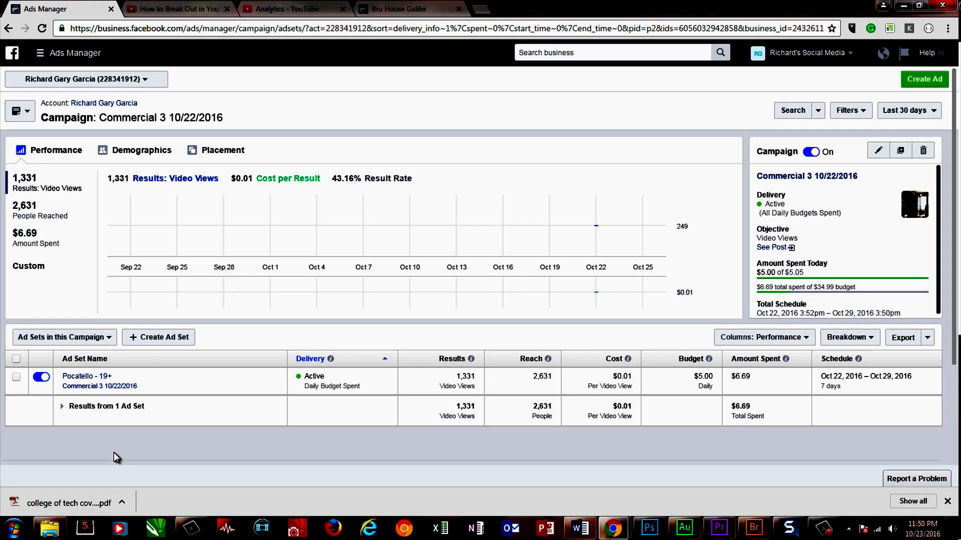
click(94, 381)
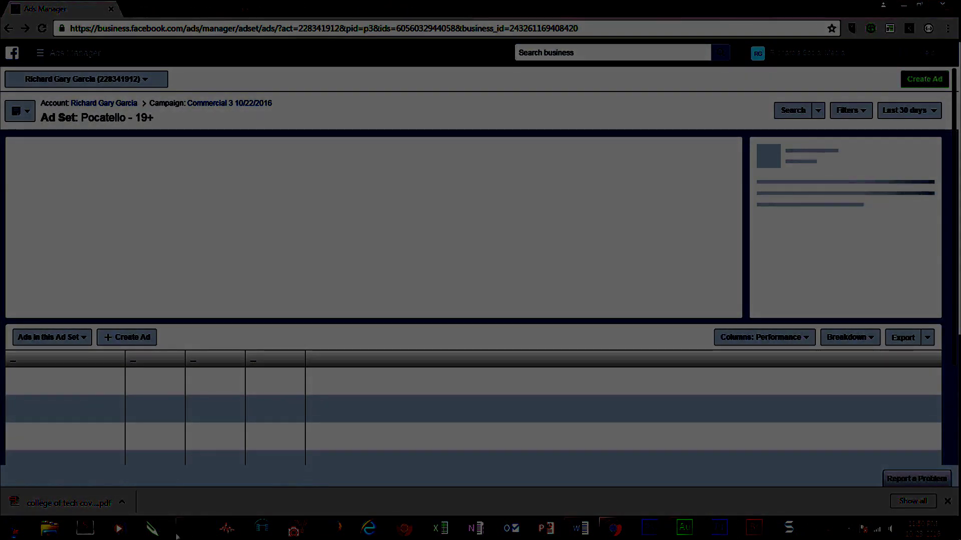
mouse_move(177, 535)
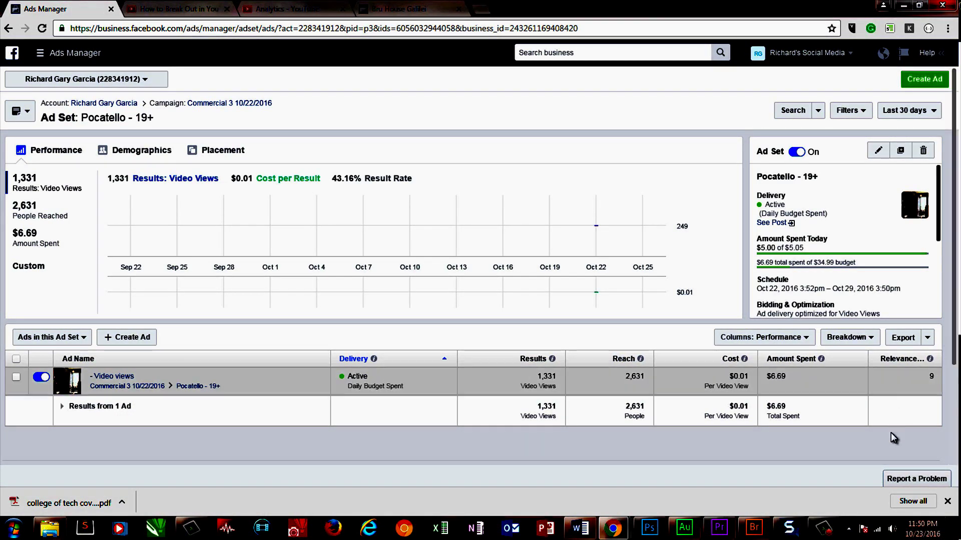
click(106, 381)
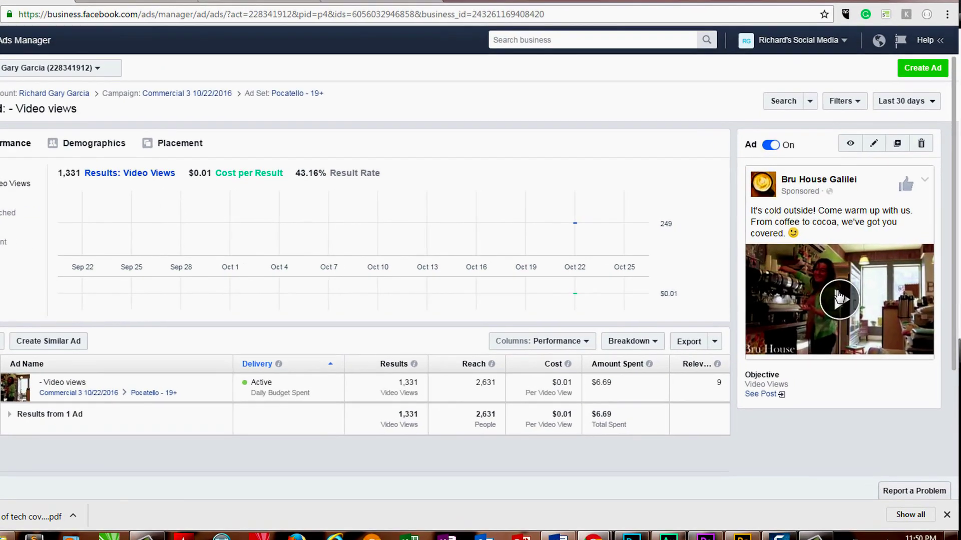
Play the ad's 0:28 Bru House storefront video in the preview panel.
click(793, 348)
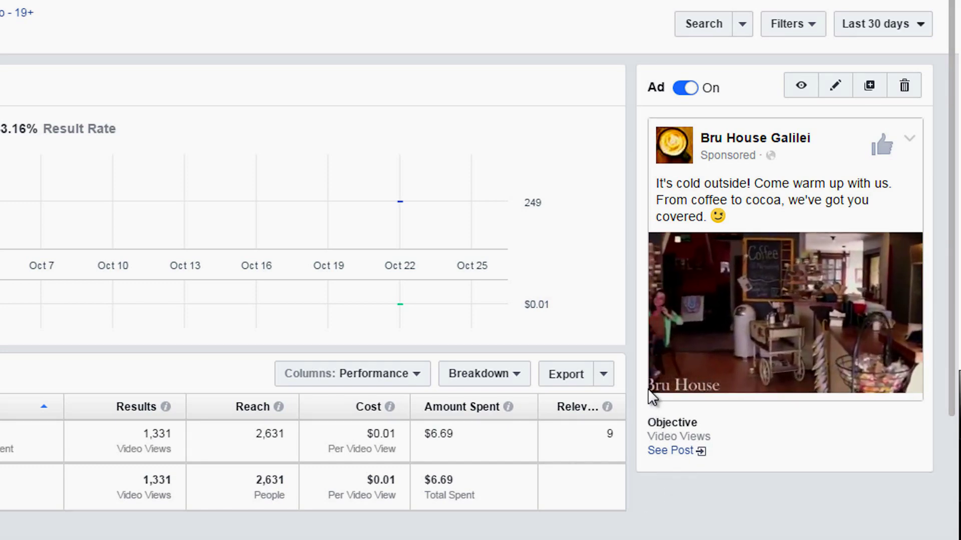
mouse_move(658, 393)
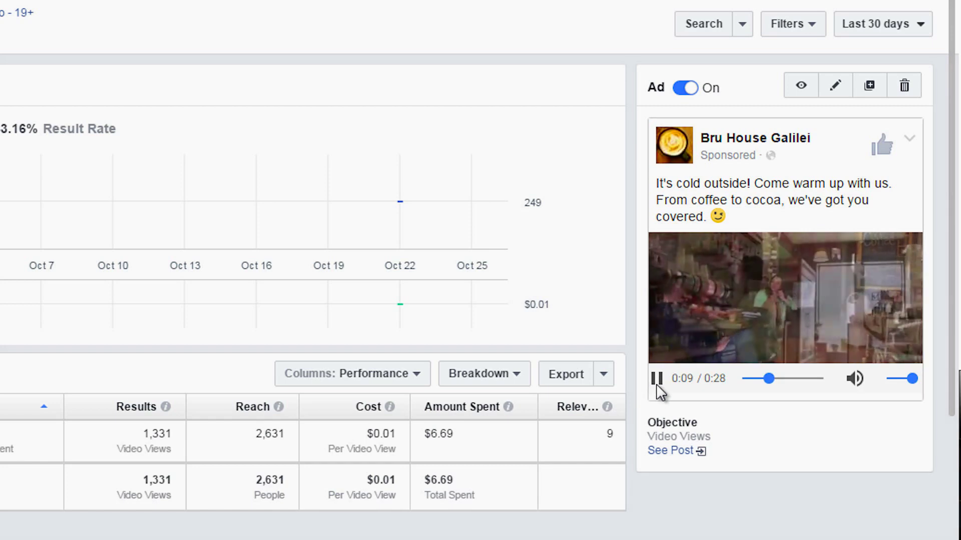